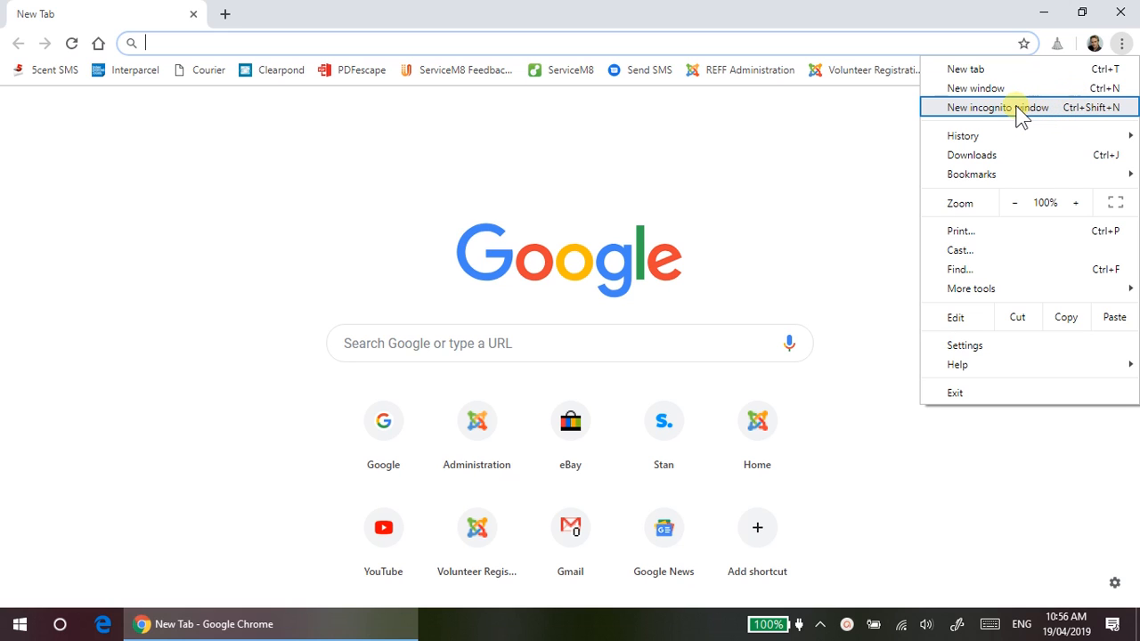
# Open the Google account sign-in page in a new incognito window
pyautogui.click(1018, 107)
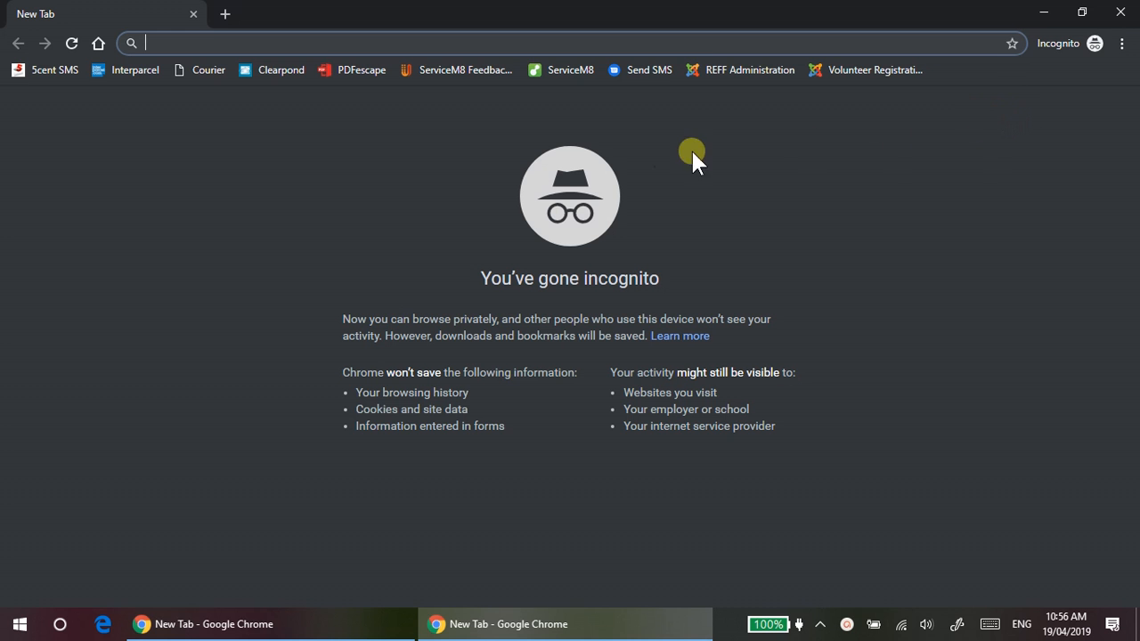
pyautogui.click(188, 80)
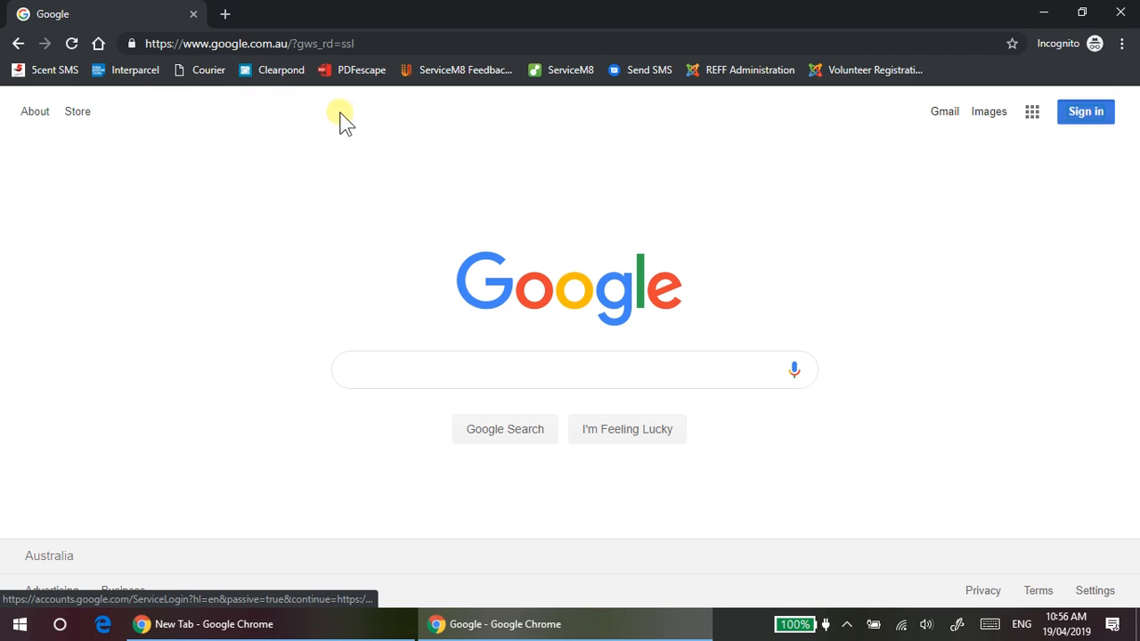
pyautogui.click(1080, 116)
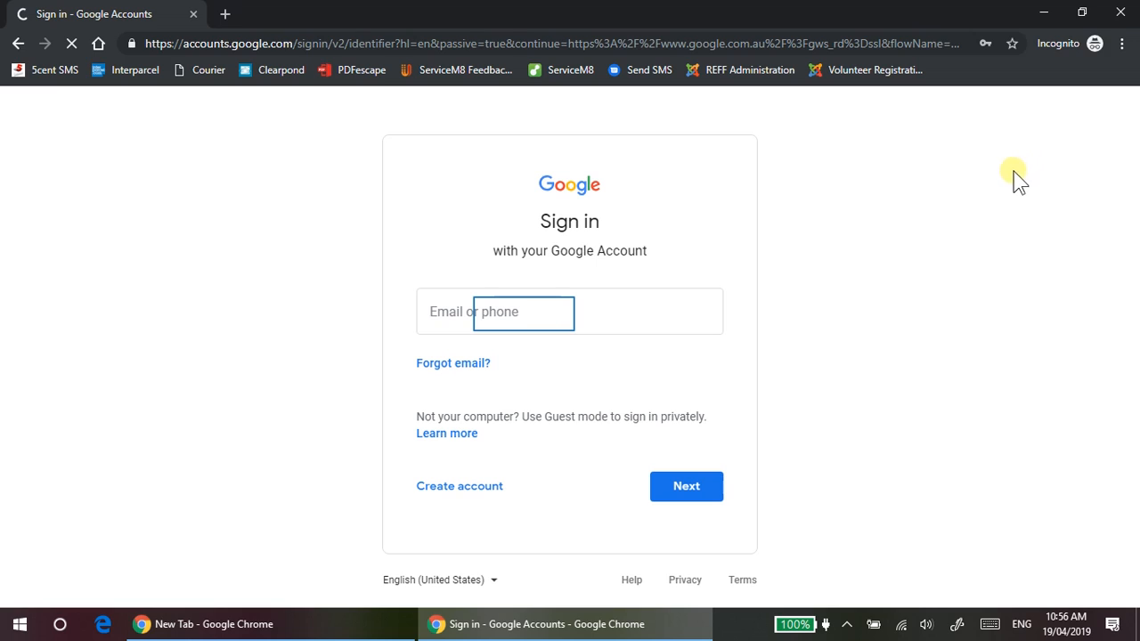
# Enter the festival Google account's e-mail address and continue to the password entry
pyautogui.click(526, 314)
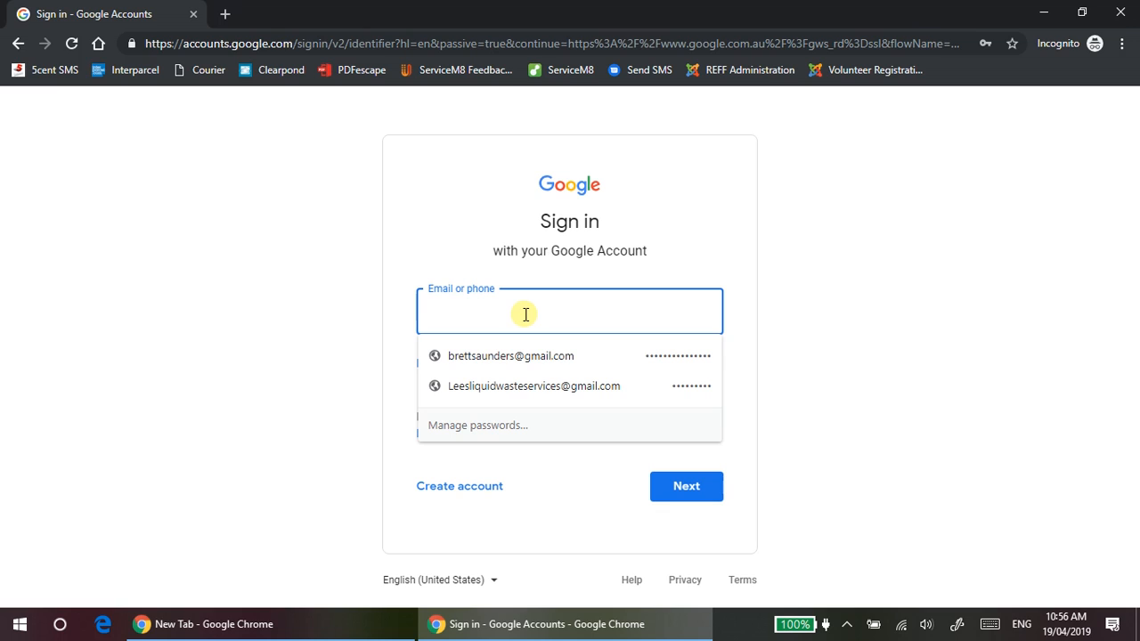
pyautogui.hotkey('ctrl', 'v')
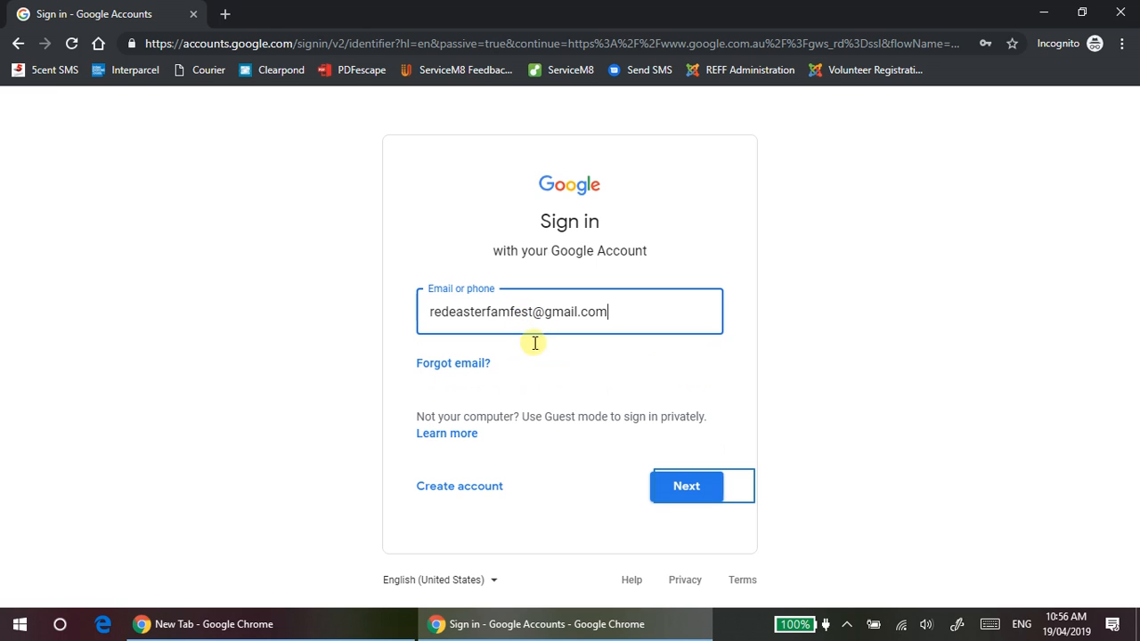
pyautogui.click(705, 487)
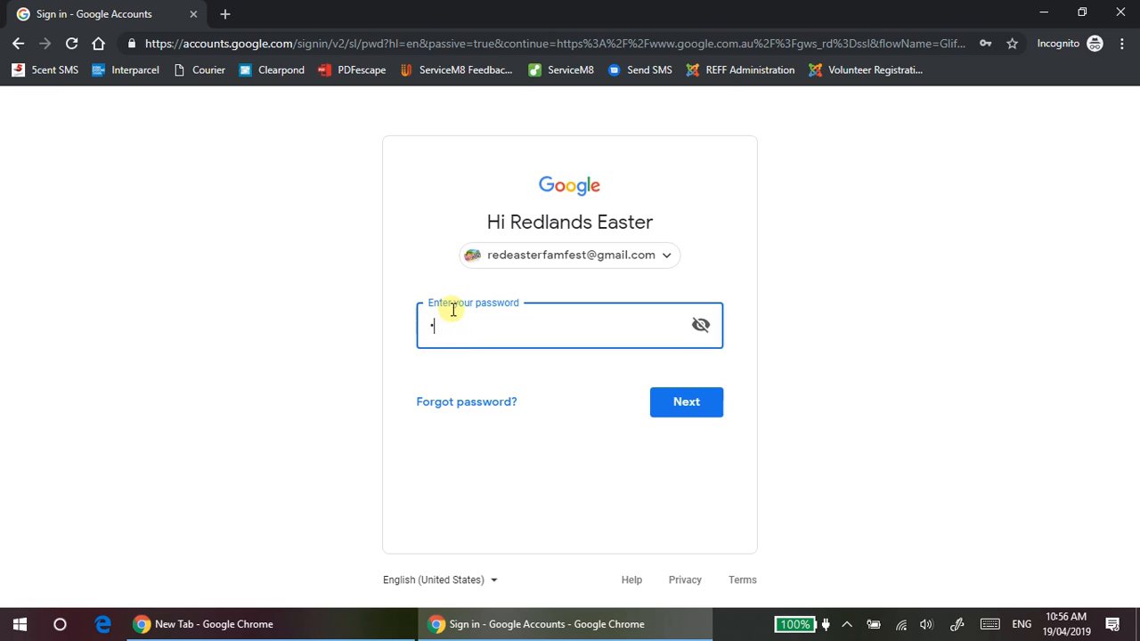
# Enter the Google account password and sign in
pyautogui.write('••••')
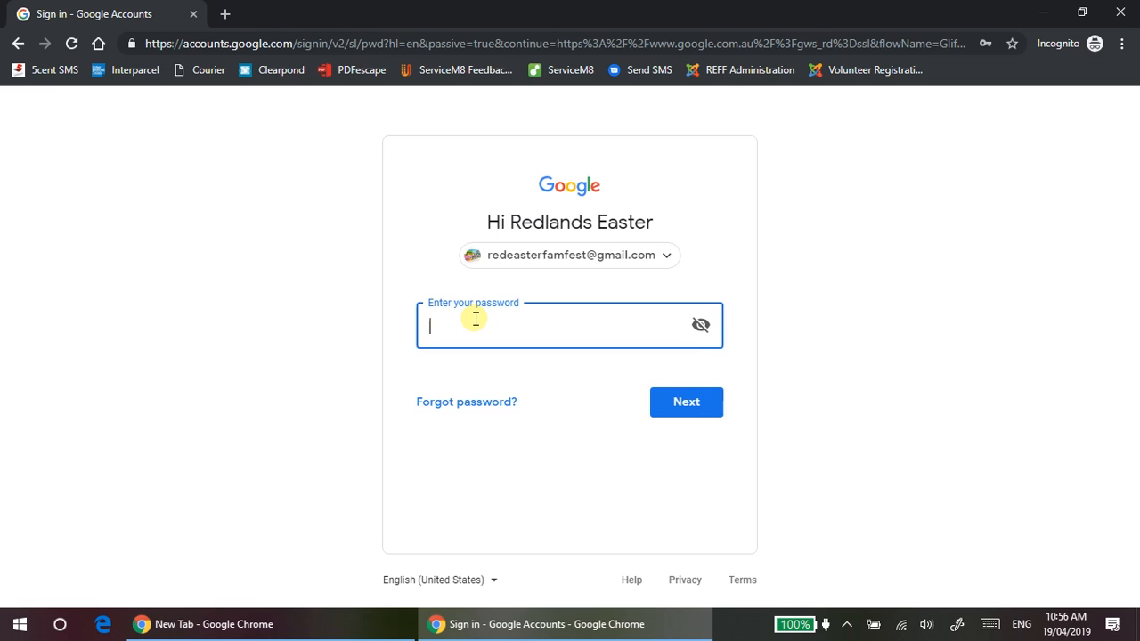
pyautogui.click(476, 319)
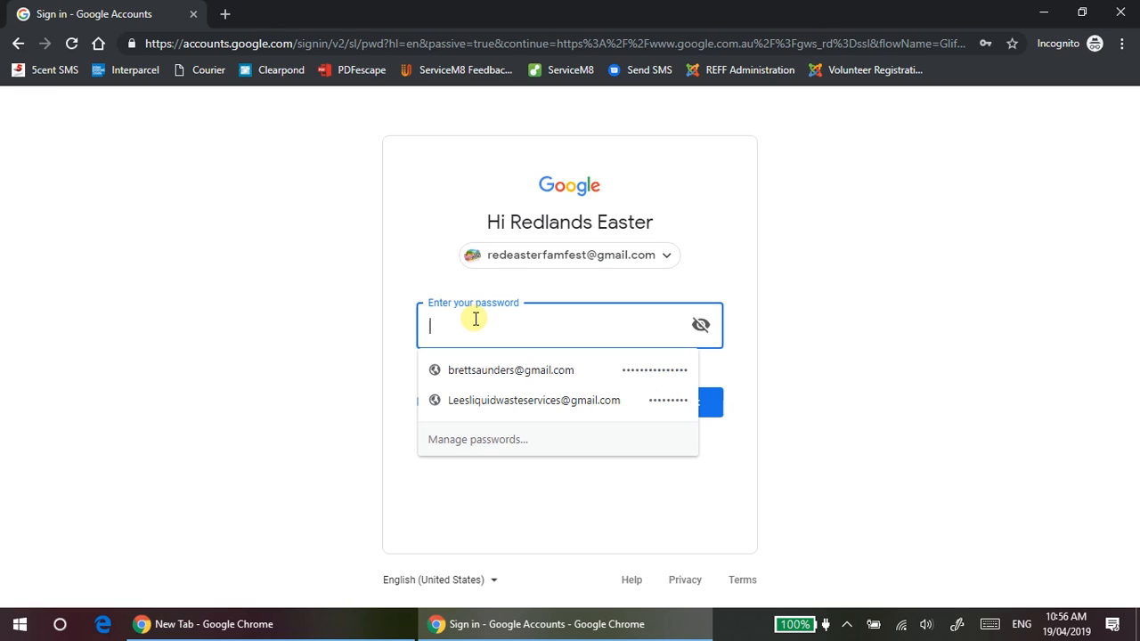
pyautogui.write('•')
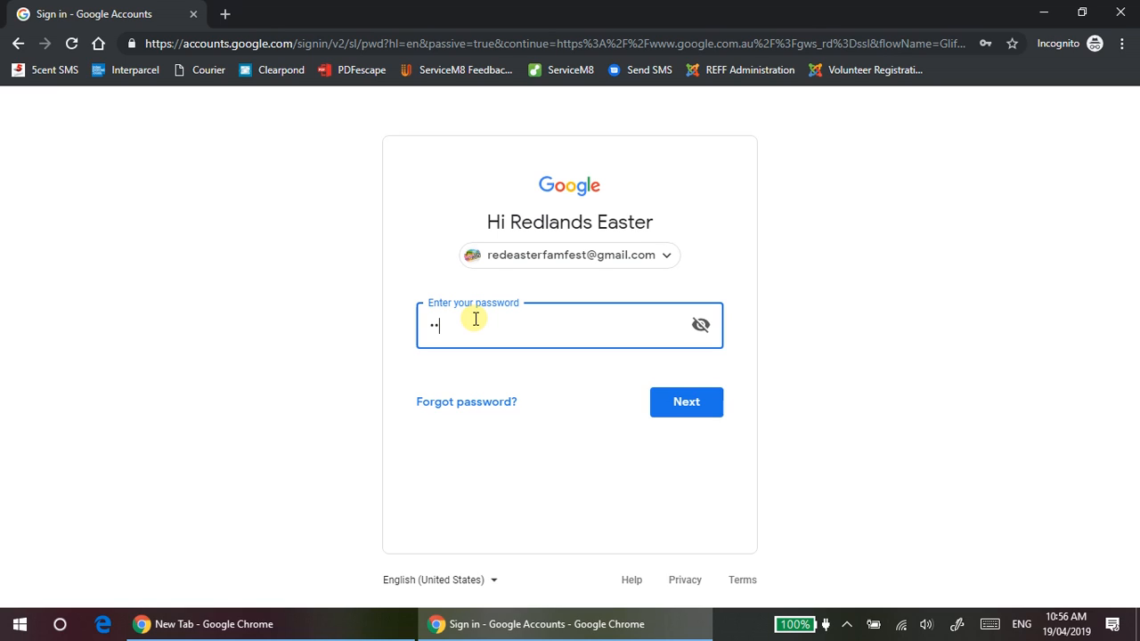
pyautogui.write('***')
pyautogui.write('***********')
pyautogui.press('Return')
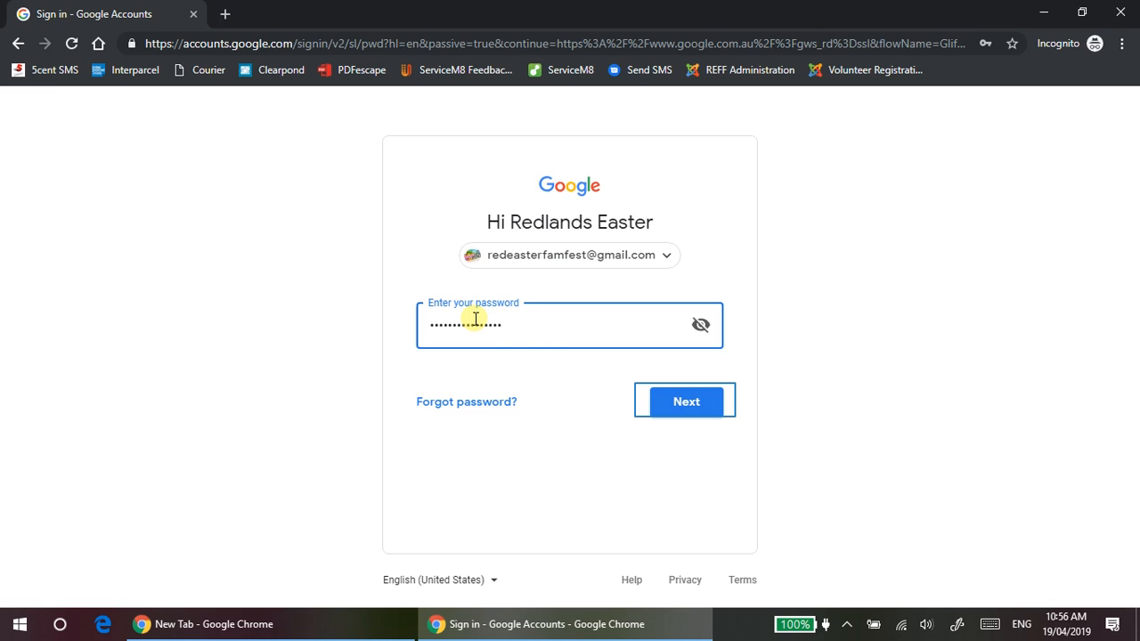
pyautogui.click(682, 405)
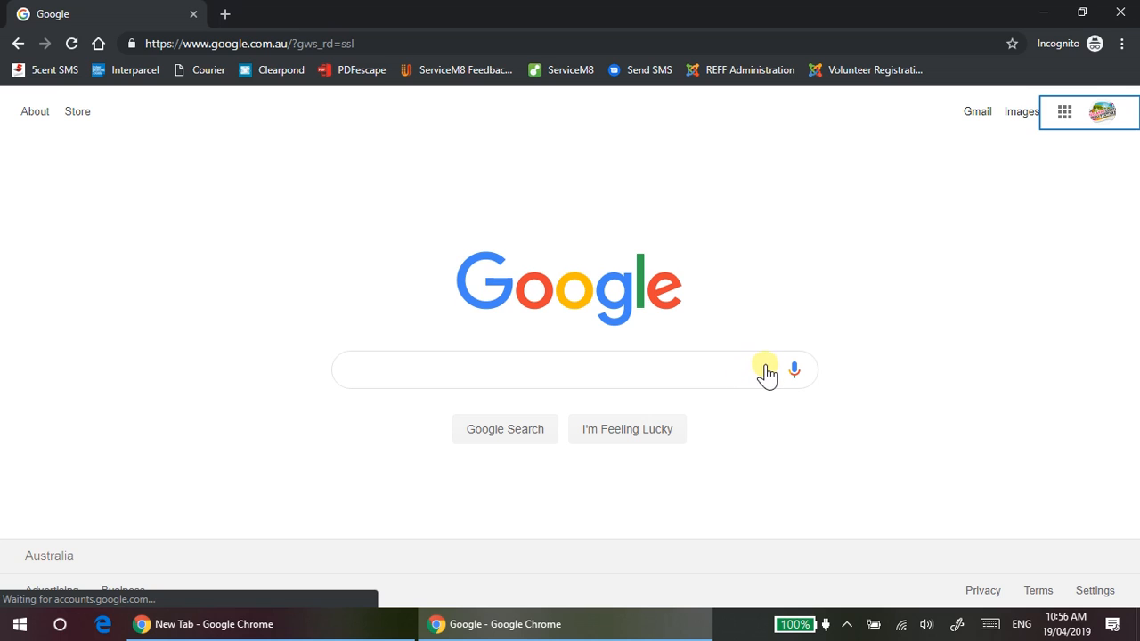
# Check which Google account is signed in and open Google Drive
pyautogui.click(1105, 116)
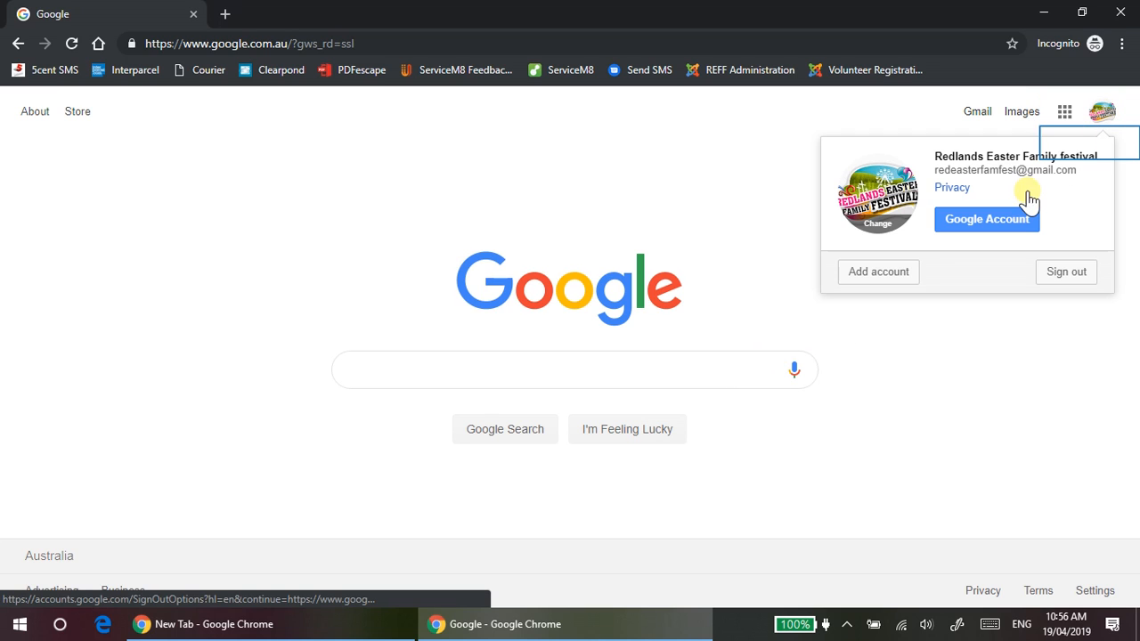
pyautogui.click(1120, 145)
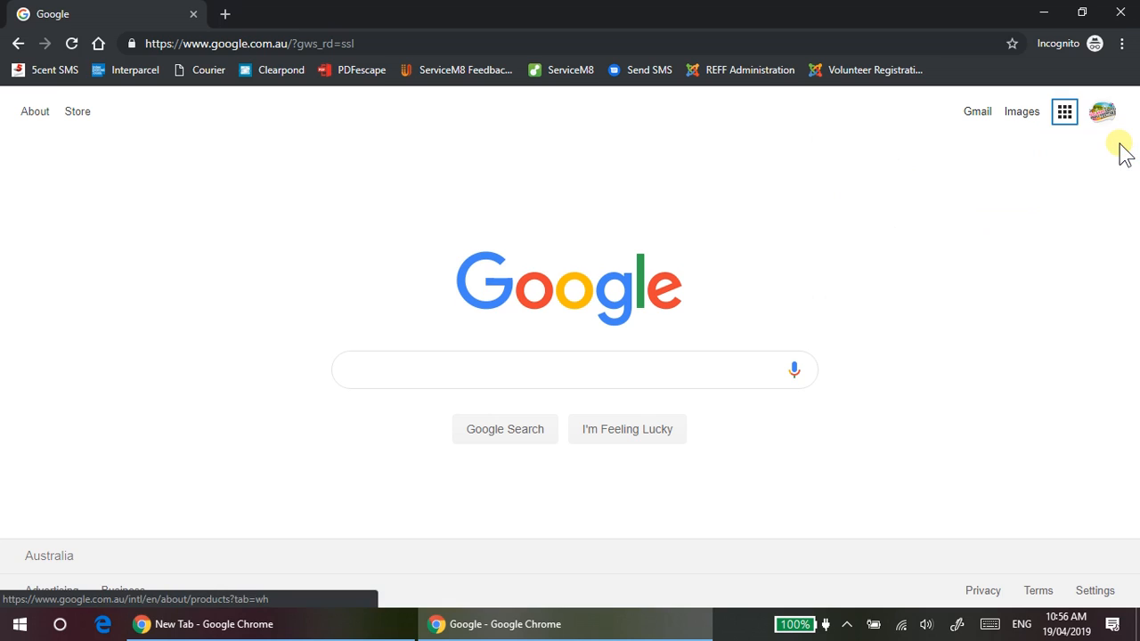
pyautogui.click(1065, 112)
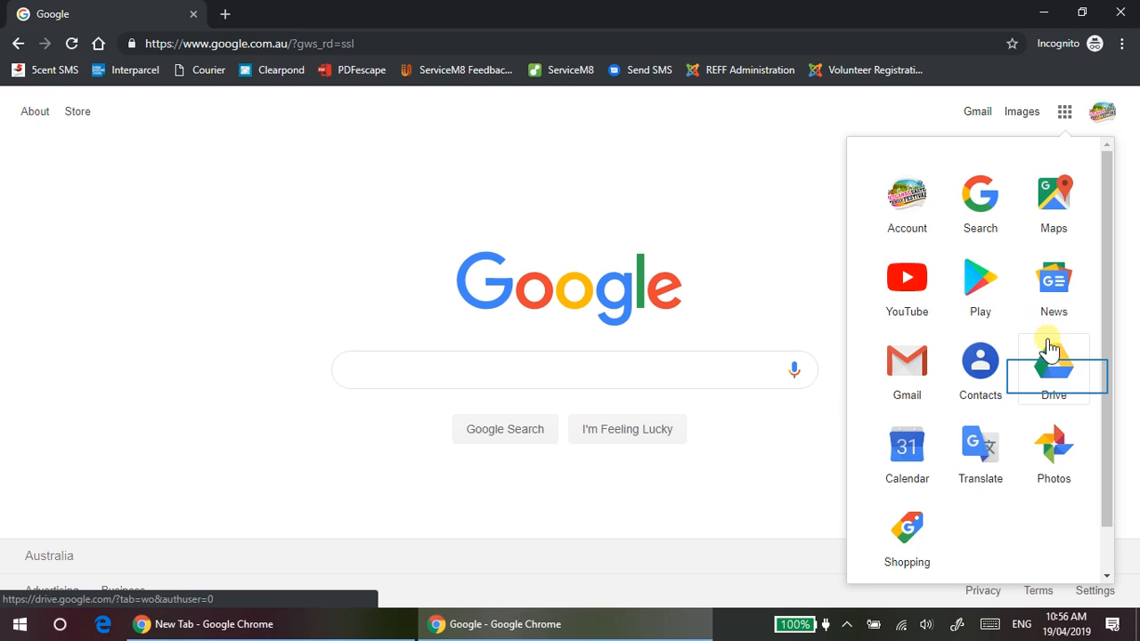
pyautogui.click(1056, 377)
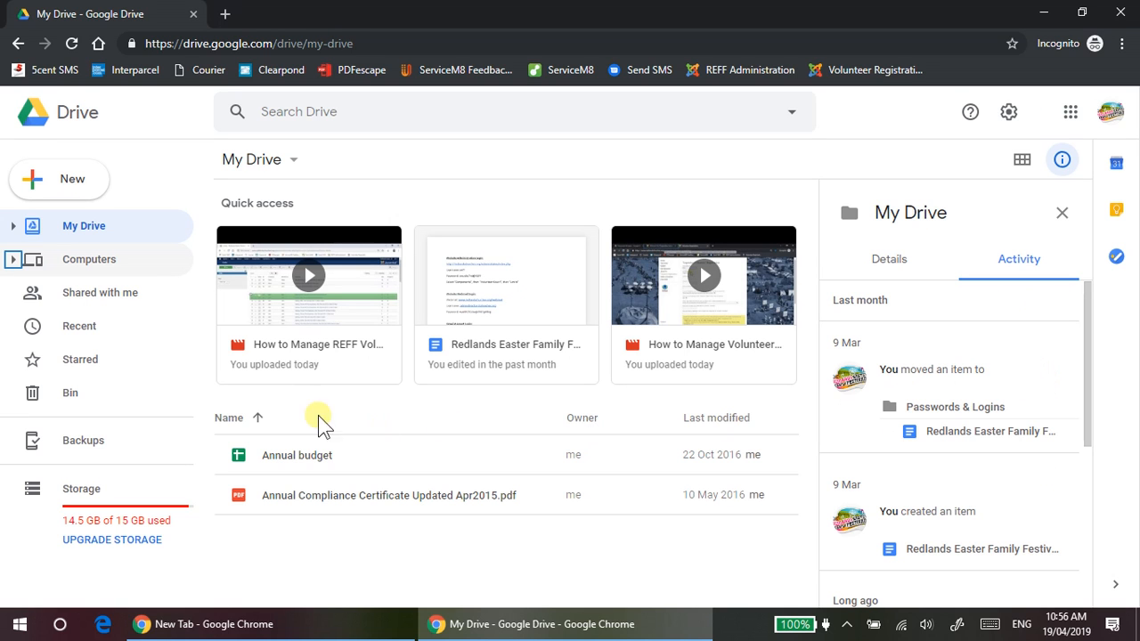
# Open the 2019 folder inside Easter Festival on the My Laptop computer backup
pyautogui.click(14, 259)
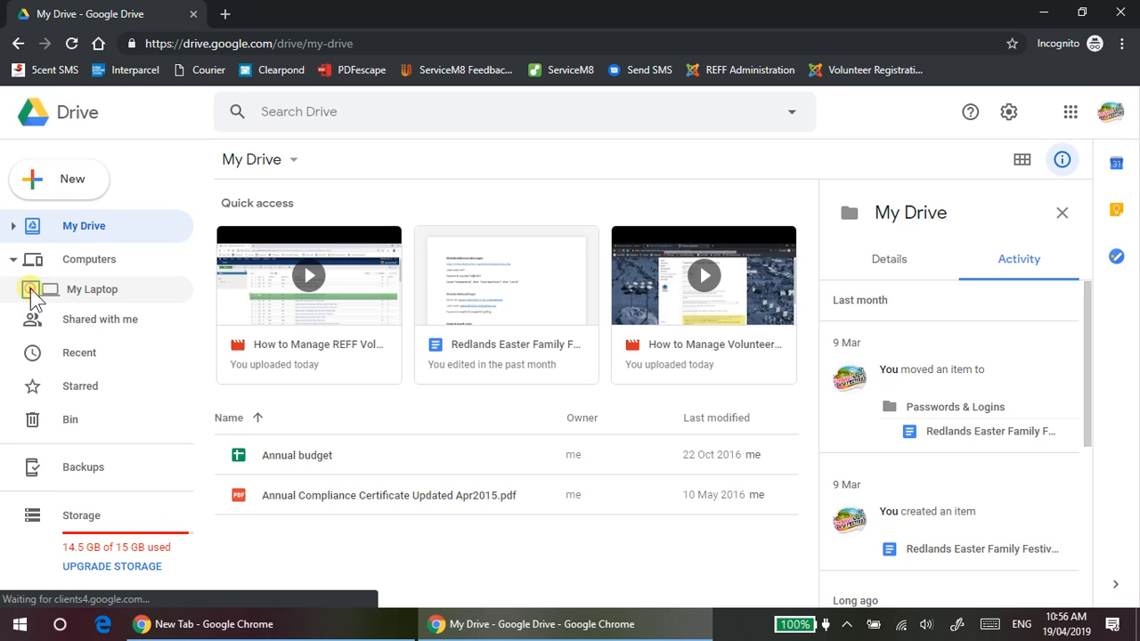
pyautogui.click(30, 289)
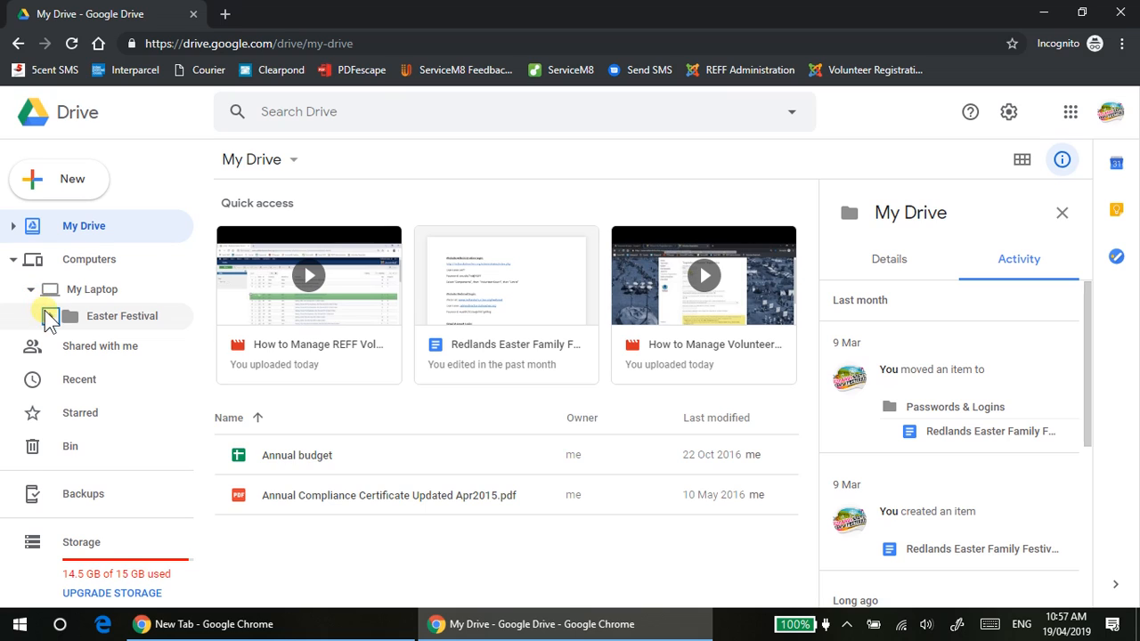
pyautogui.click(50, 316)
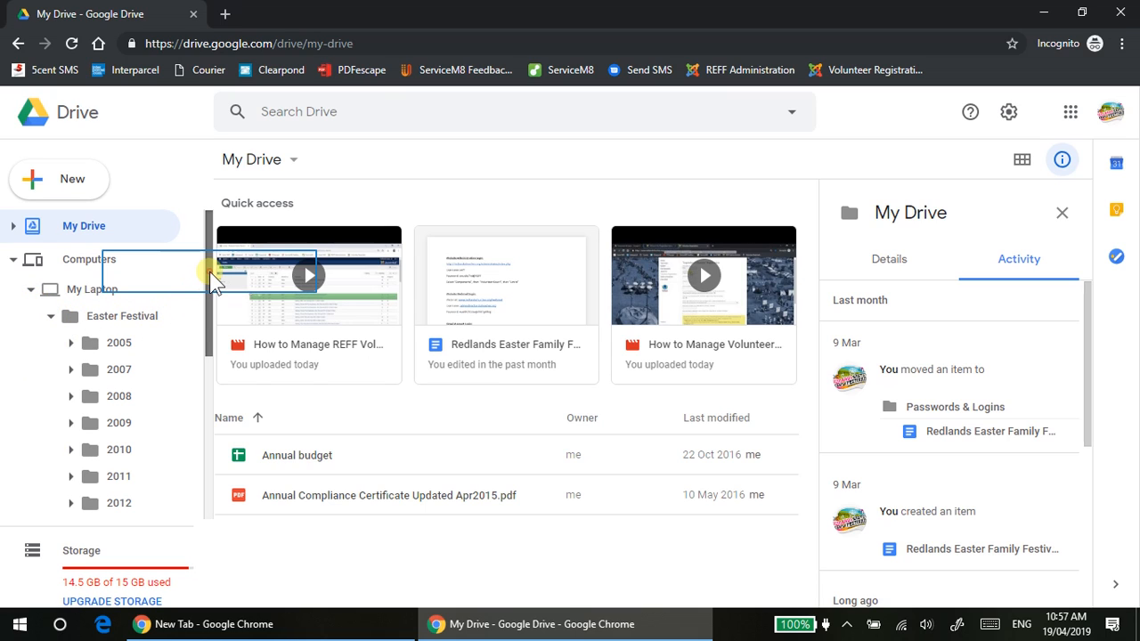
pyautogui.scroll(-3, 187, 323)
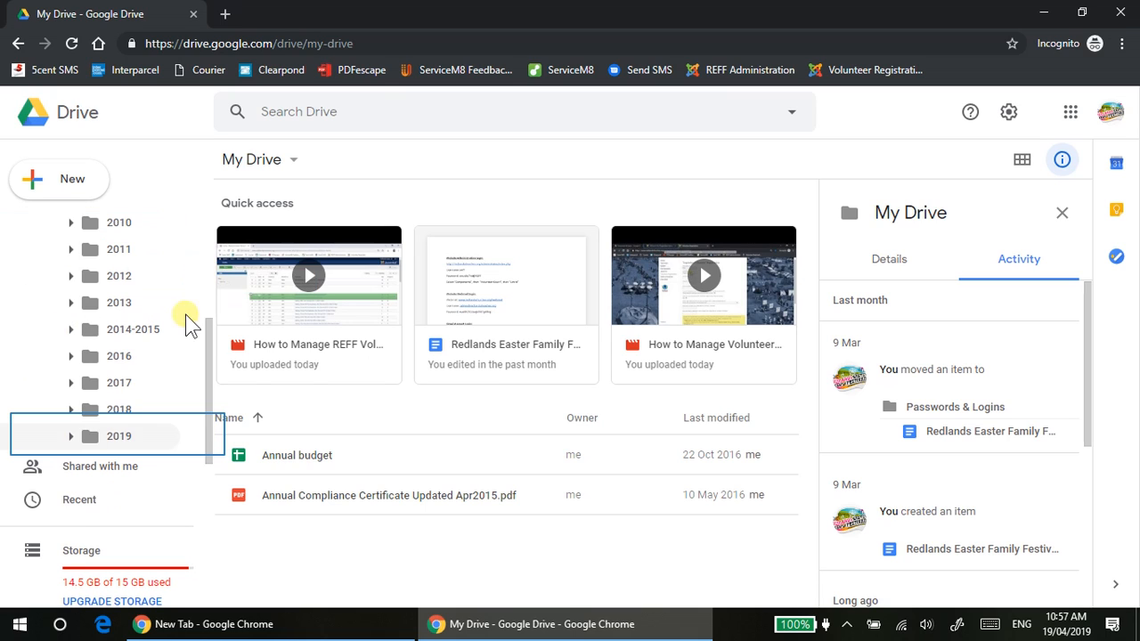
pyautogui.click(118, 438)
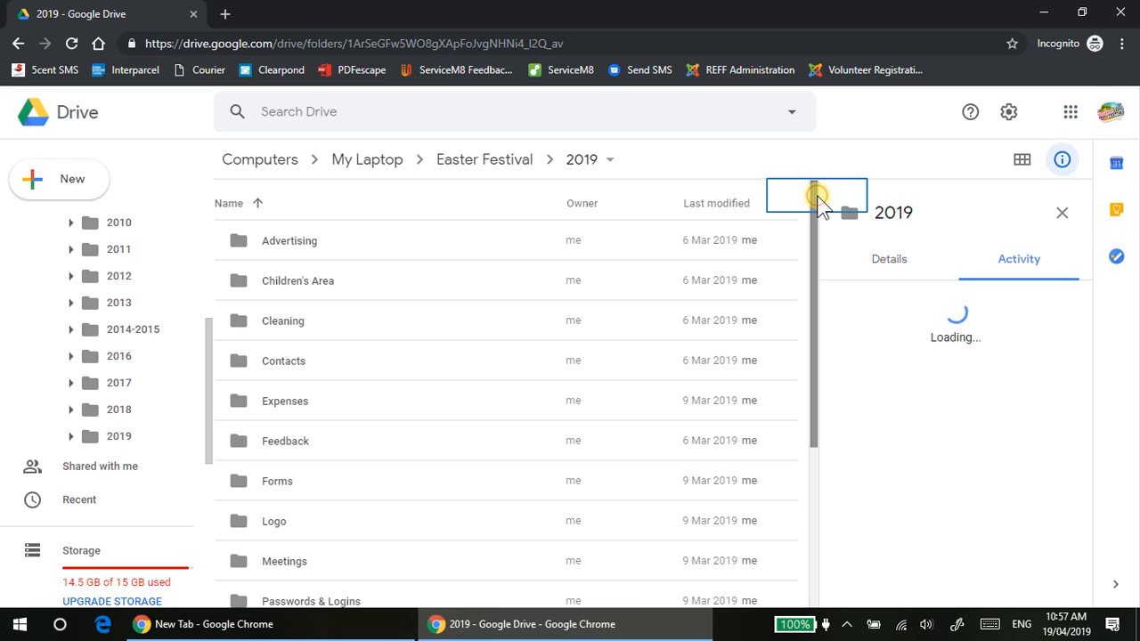
# Download the Redlands Easter Family Festival 2019 Website Facebook document from the Passwords & Logins folder
pyautogui.scroll(-2, 818, 196)
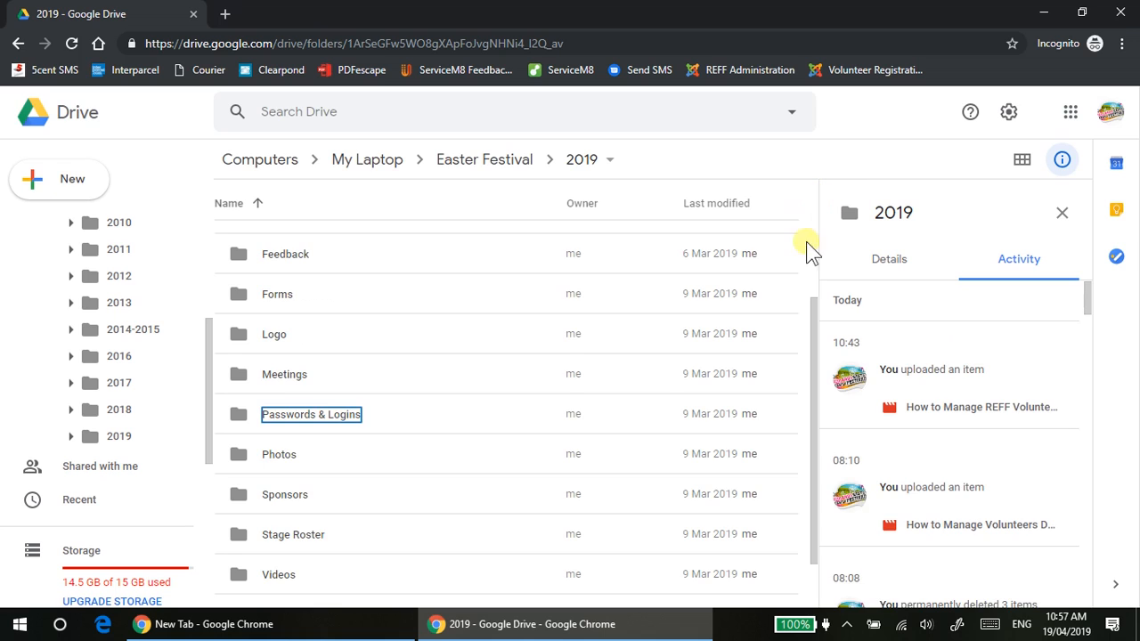
pyautogui.doubleClick(295, 416)
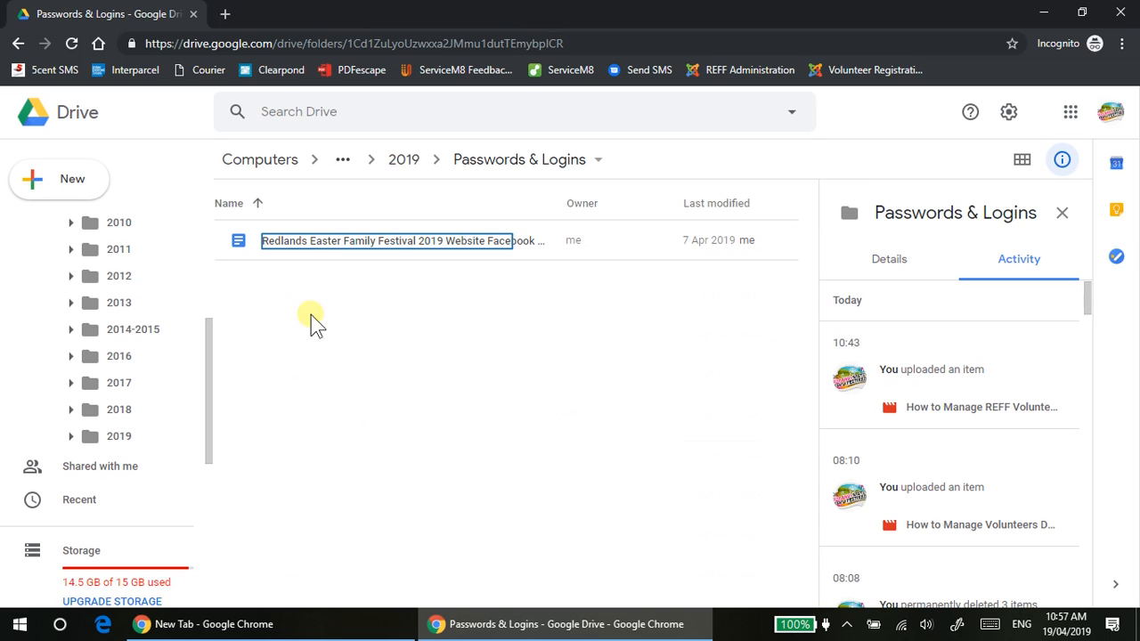
pyautogui.rightClick(357, 239)
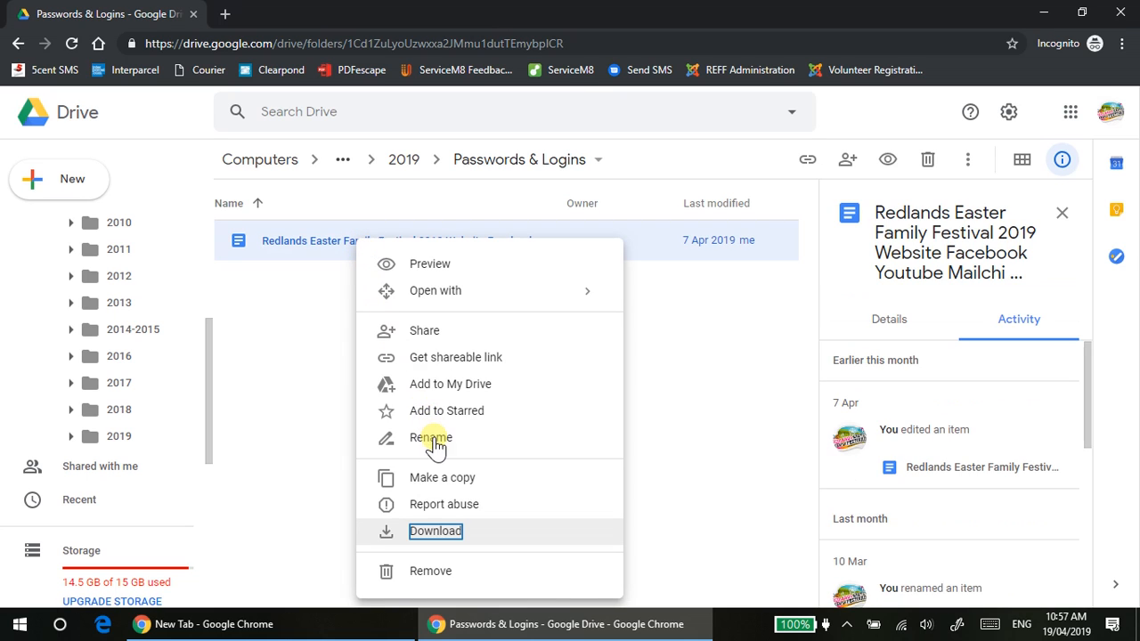
pyautogui.click(464, 532)
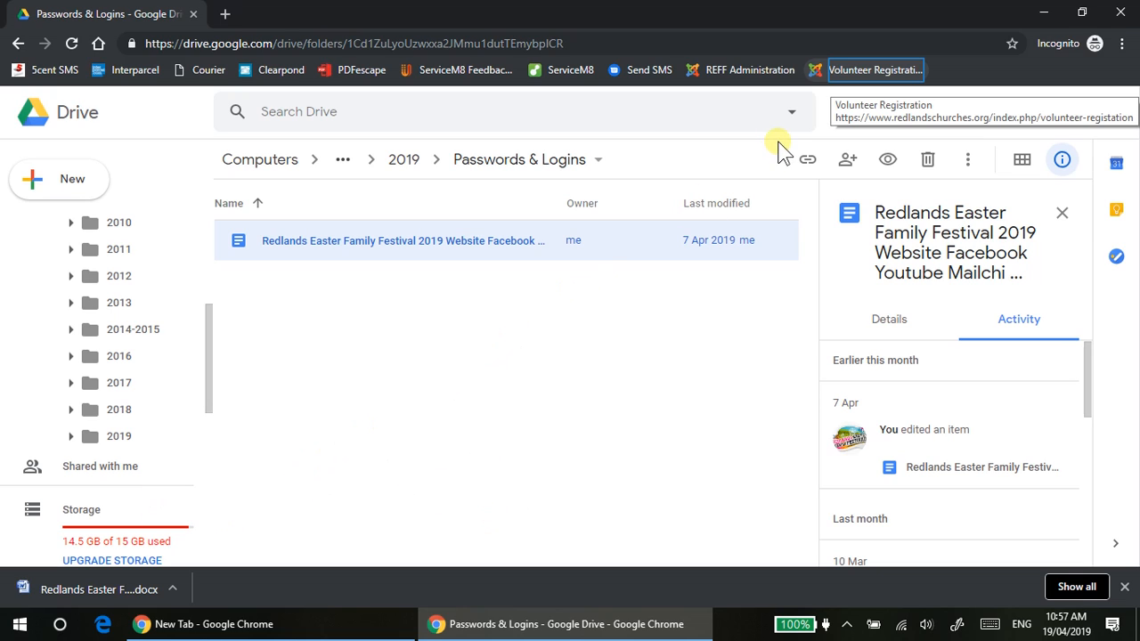
# Open the Joomla administrator login page from the REFF Administration bookmark
pyautogui.click(864, 80)
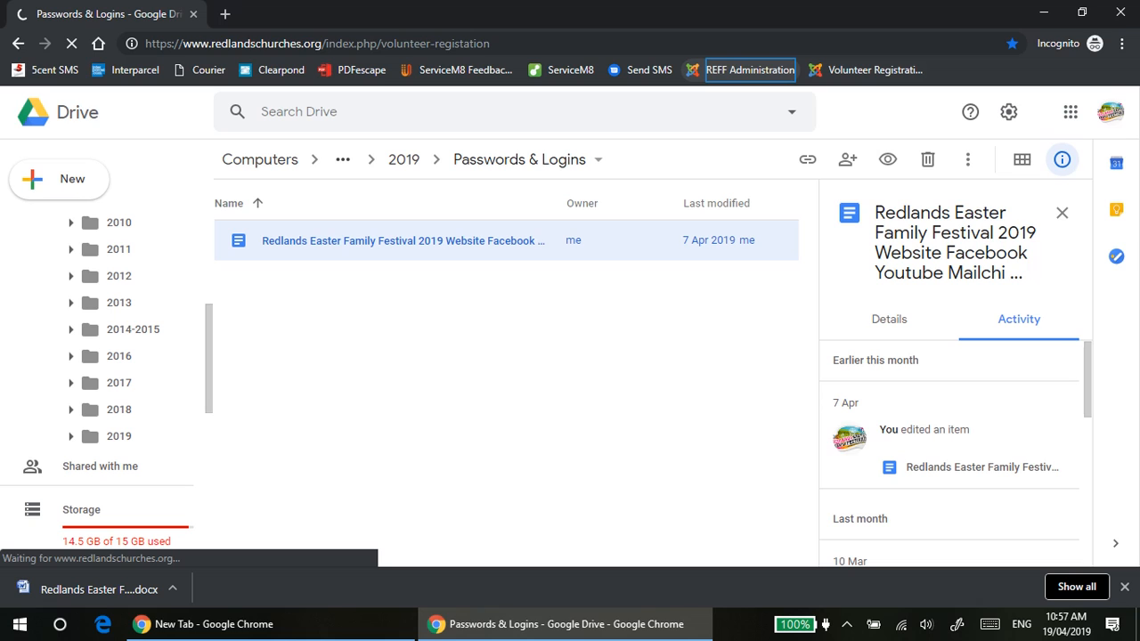
pyautogui.click(756, 71)
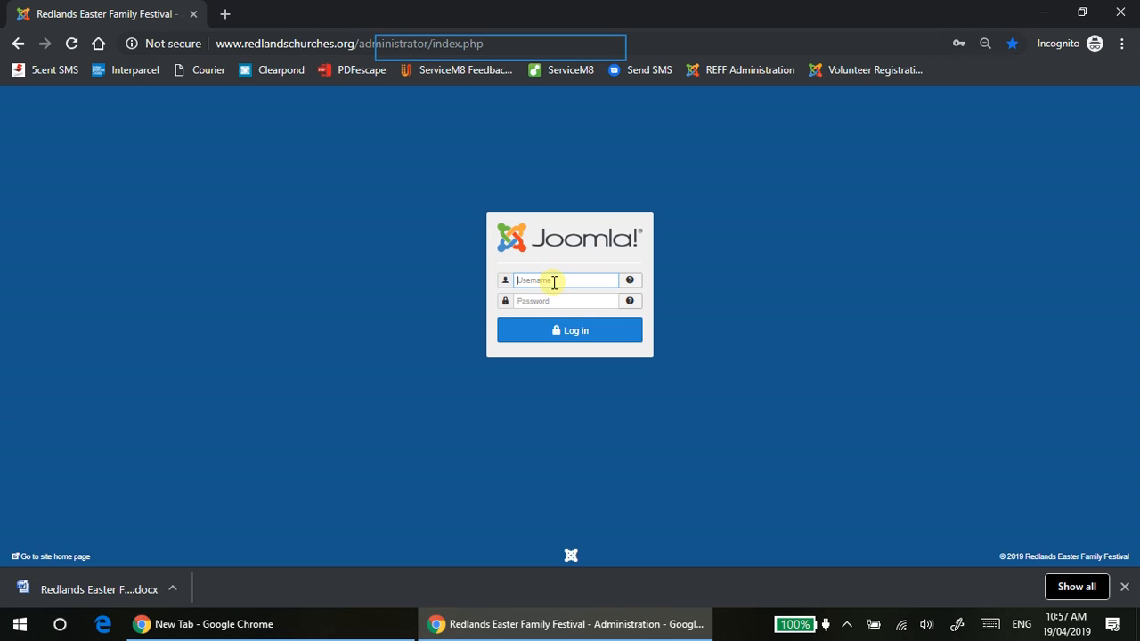
pyautogui.click(502, 48)
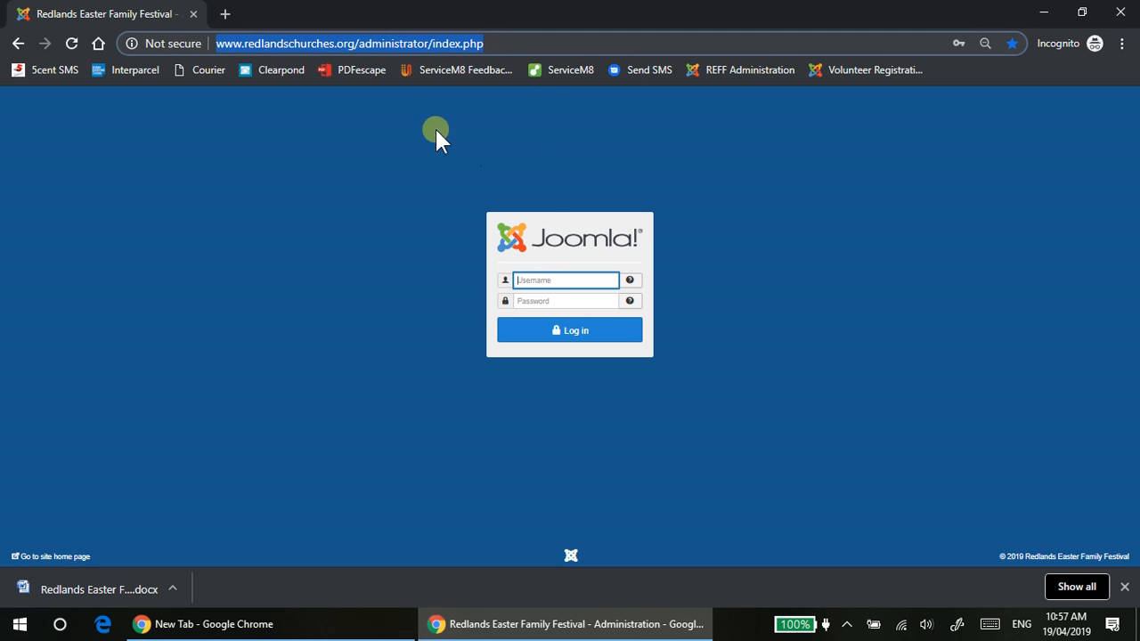
# Log in to the Joomla administration with the saved festival username and password
pyautogui.click(539, 281)
pyautogui.write('re')
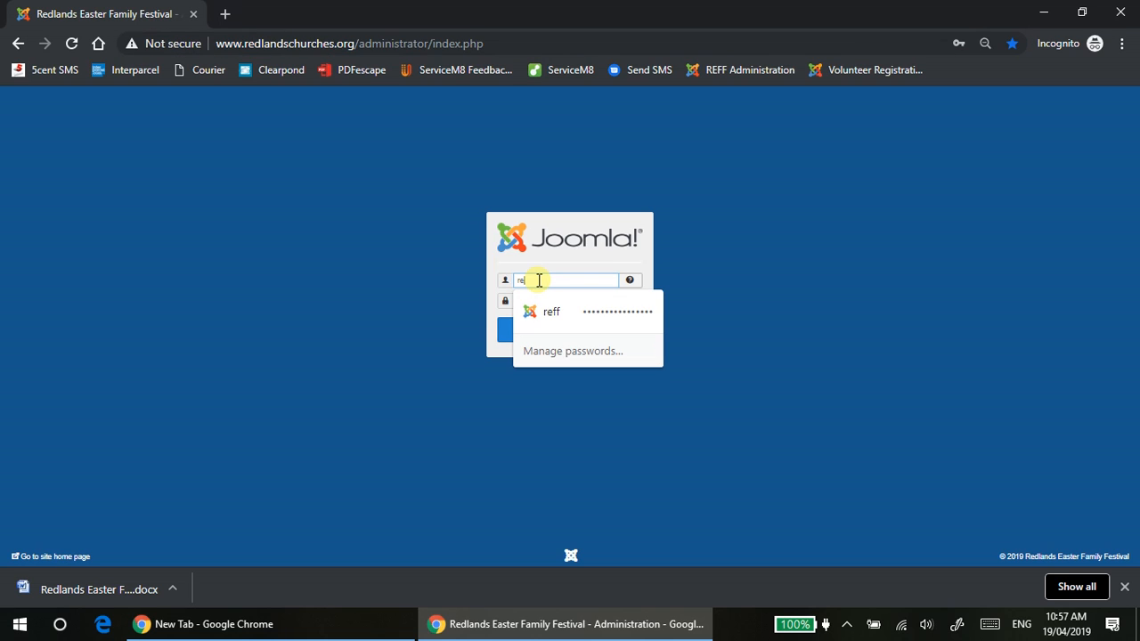
pyautogui.press('Down')
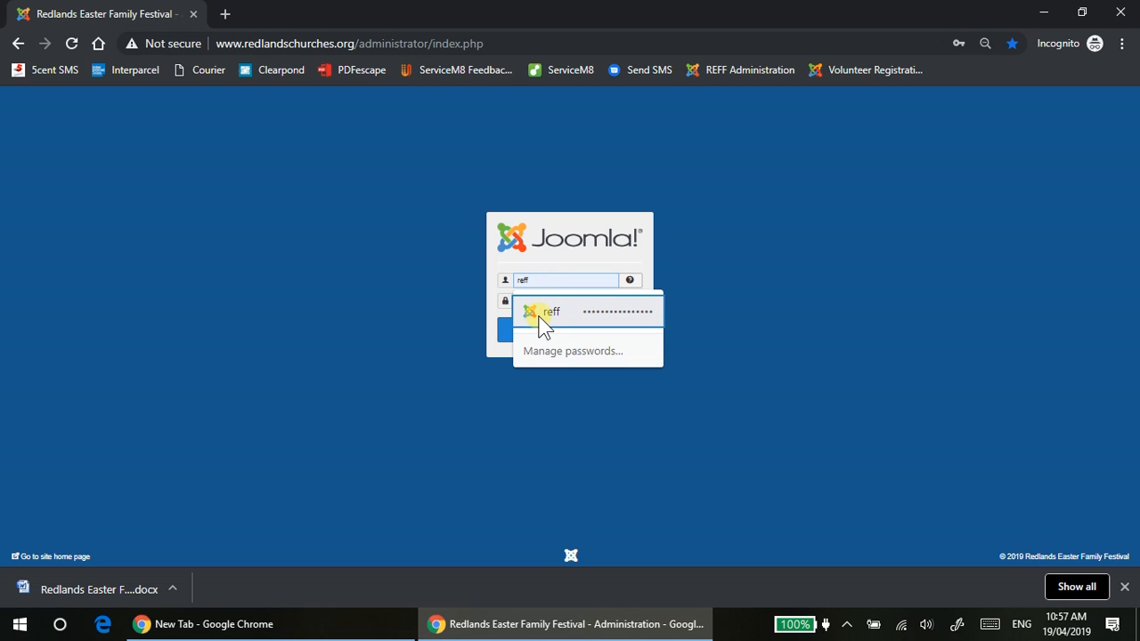
pyautogui.click(544, 316)
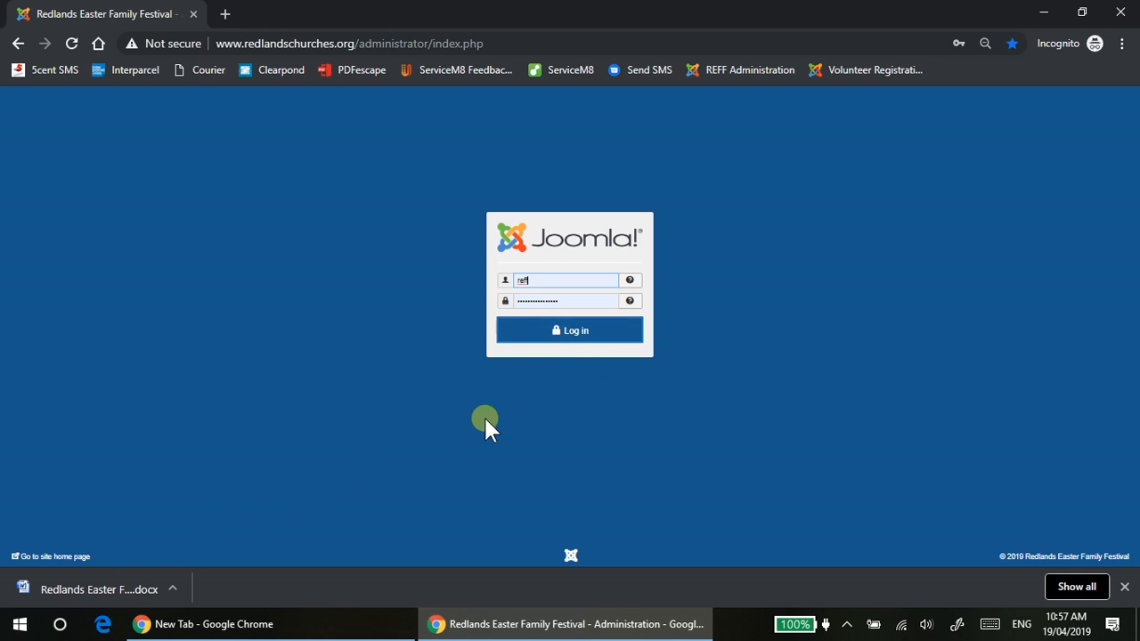
pyautogui.click(588, 334)
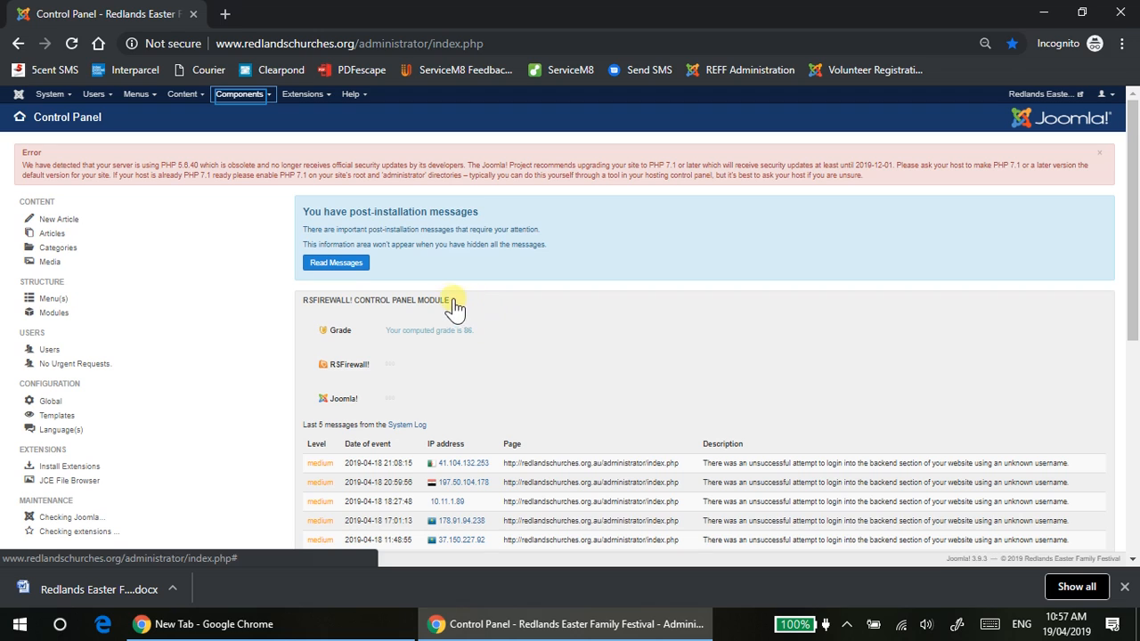
# Open the RSForm! Pro form management list and load the public Volunteer Registration page in a new tab
pyautogui.click(253, 98)
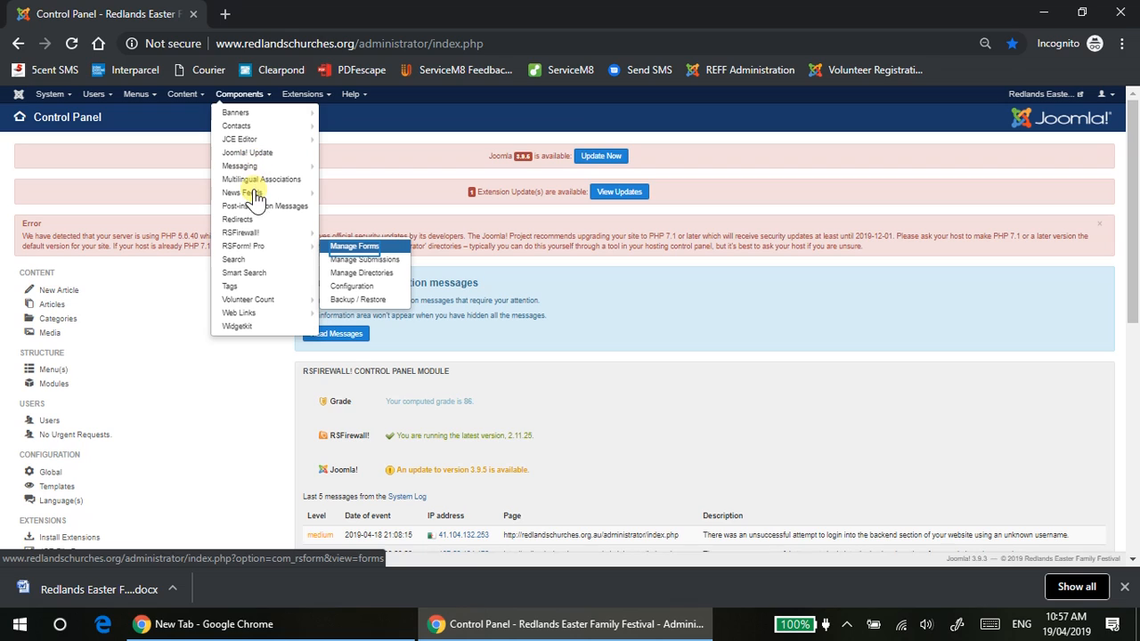
pyautogui.click(352, 247)
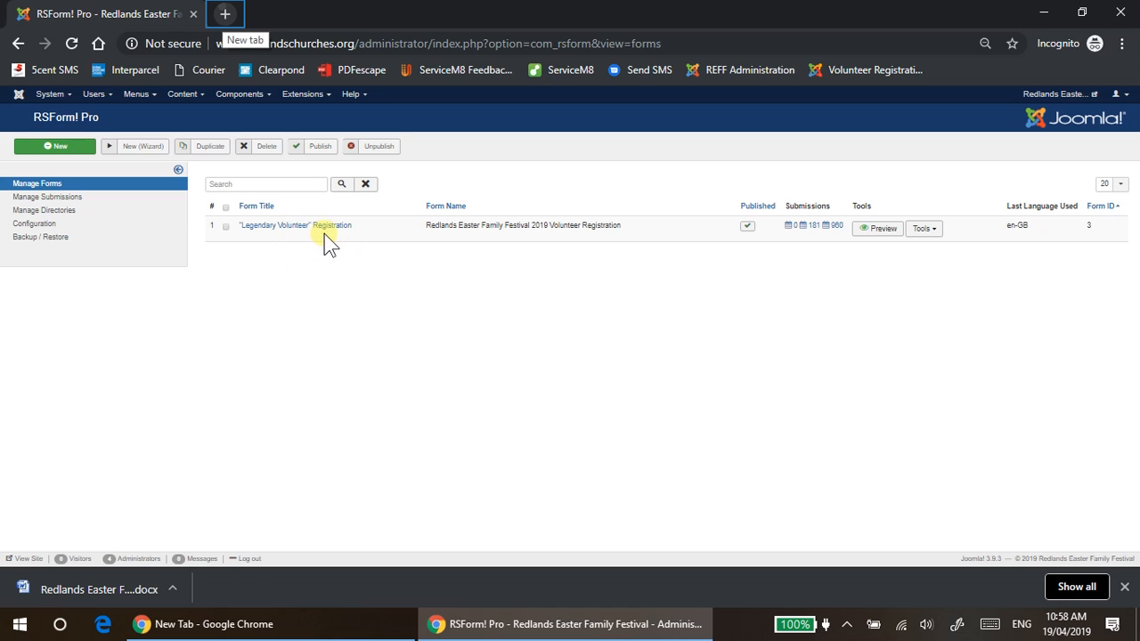
pyautogui.click(224, 16)
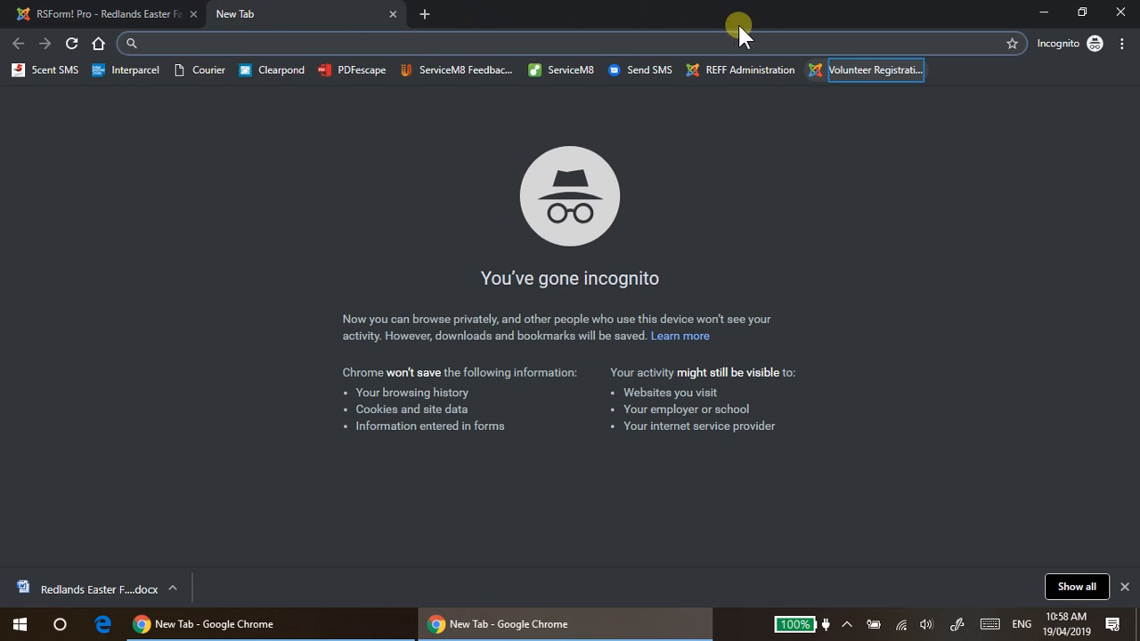
pyautogui.click(861, 72)
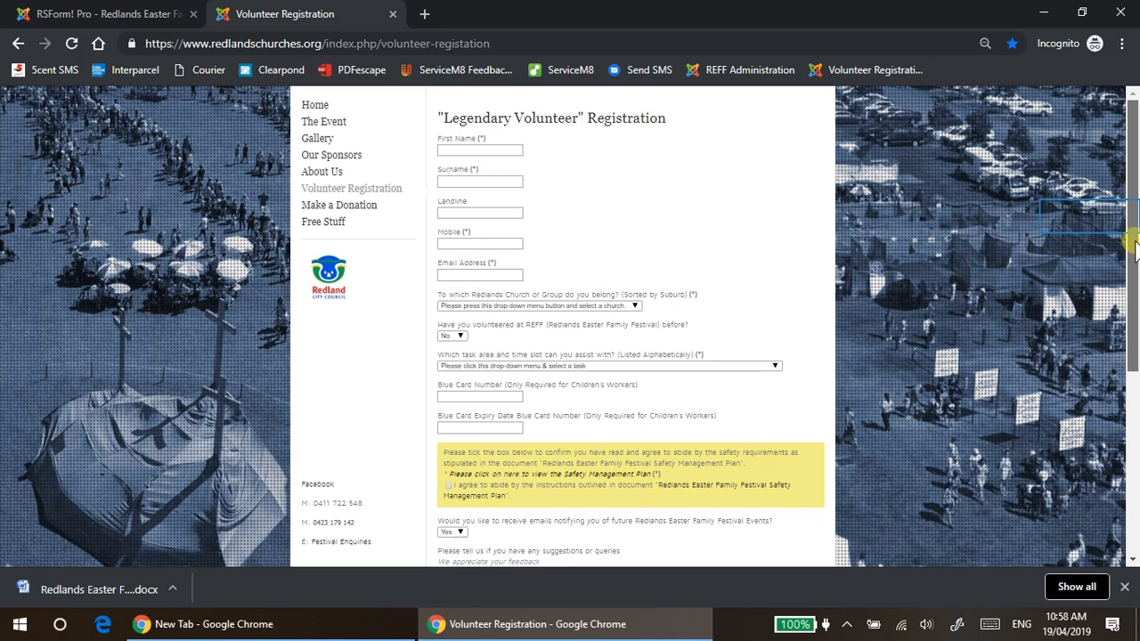
# Look over the public Volunteer Registration page and open the "Legendary Volunteer" Registration form for editing in RSForm! Pro
pyautogui.moveTo(1131, 213); pyautogui.dragTo(1136, 425)
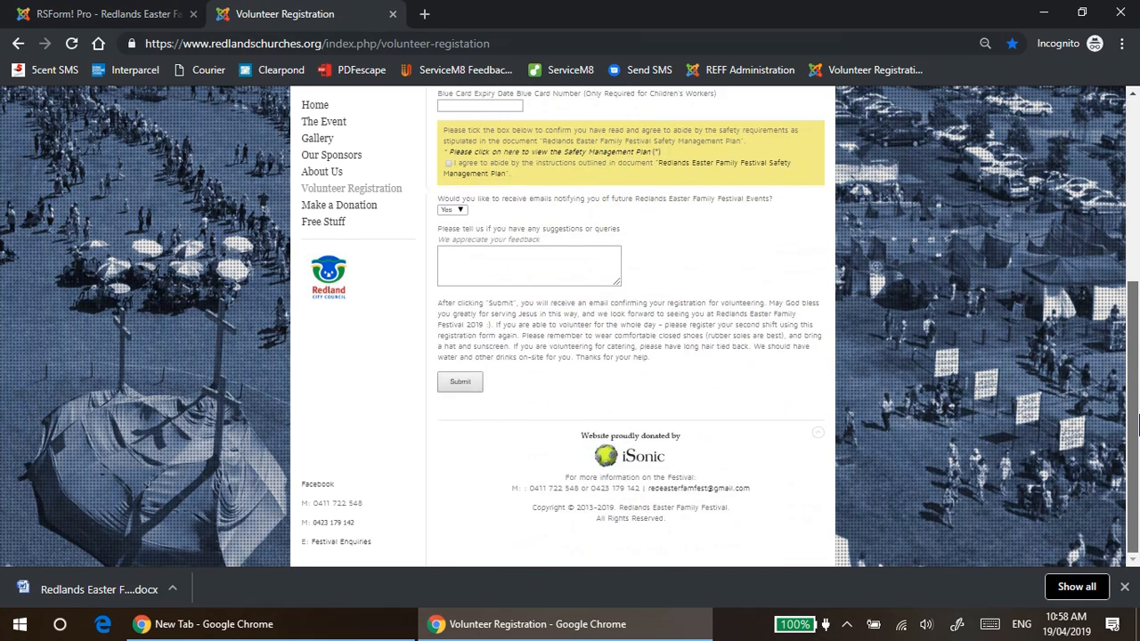
pyautogui.scroll(3, 1135, 426)
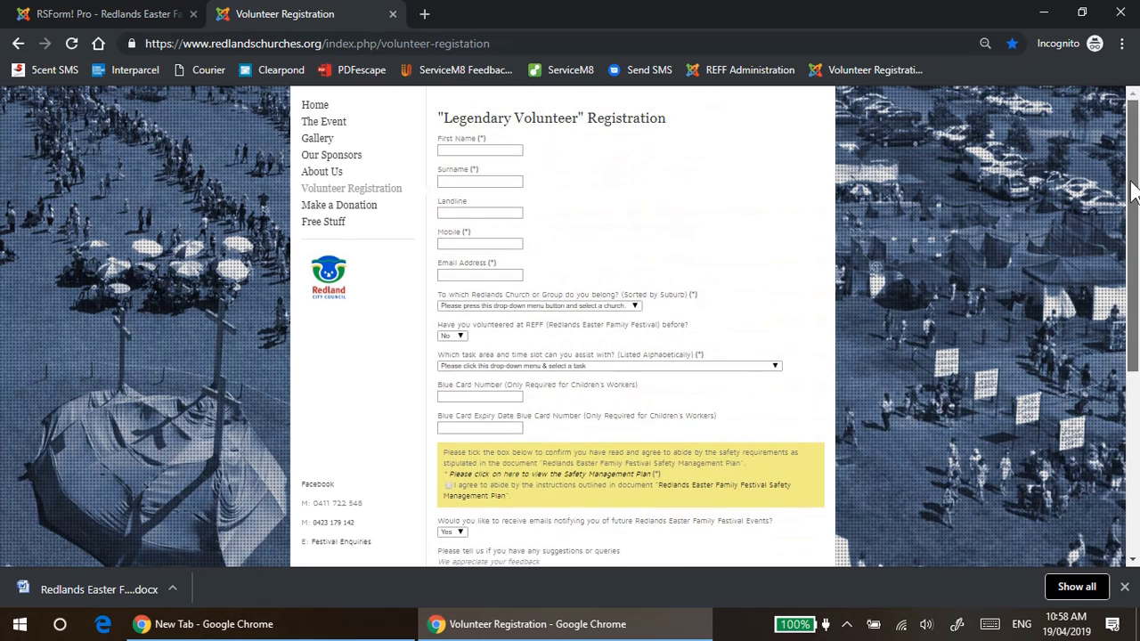
pyautogui.click(106, 20)
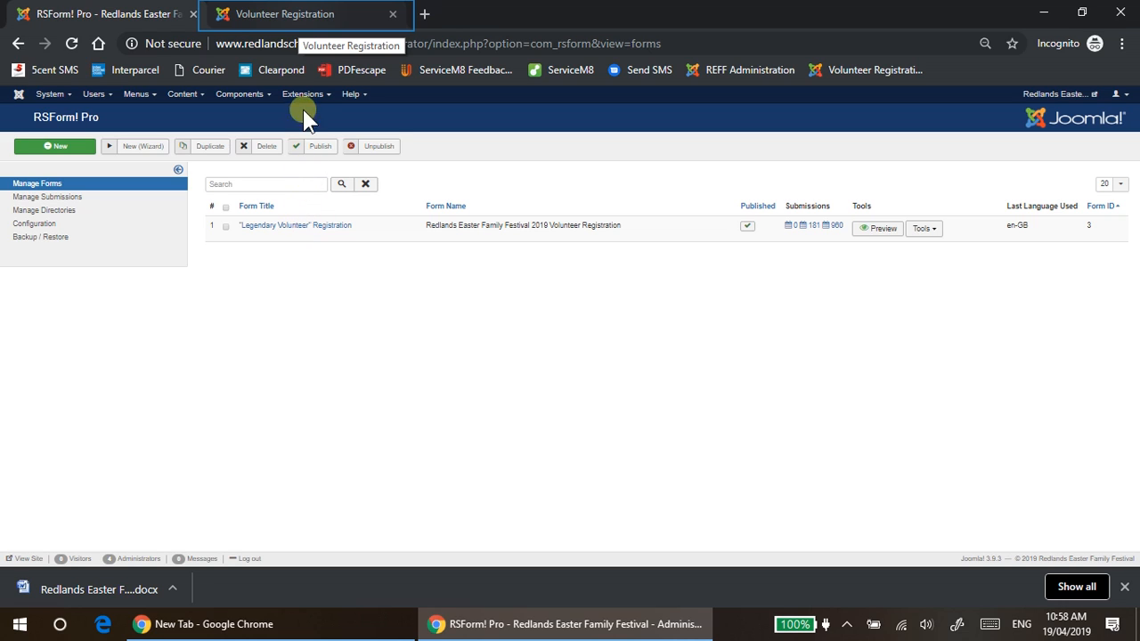
pyautogui.click(298, 20)
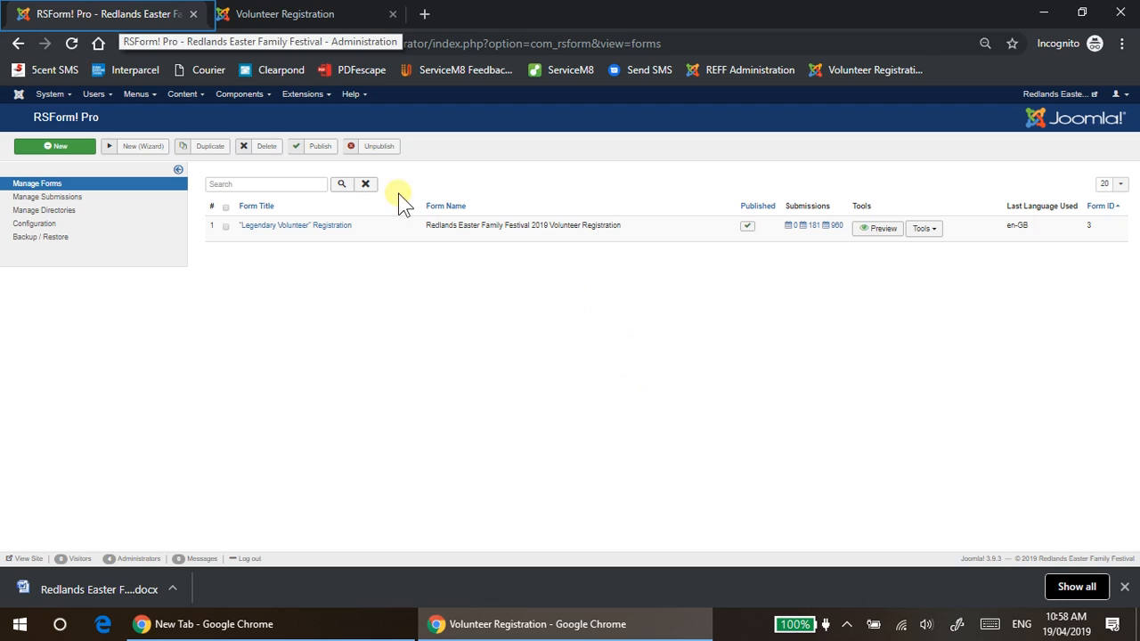
pyautogui.click(120, 20)
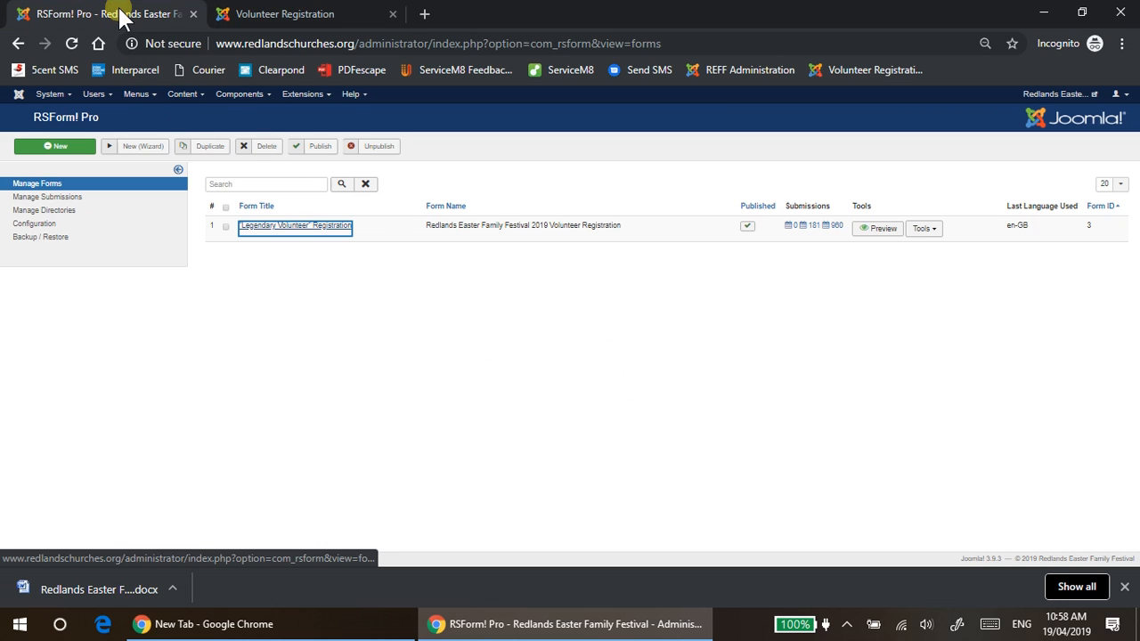
pyautogui.click(292, 233)
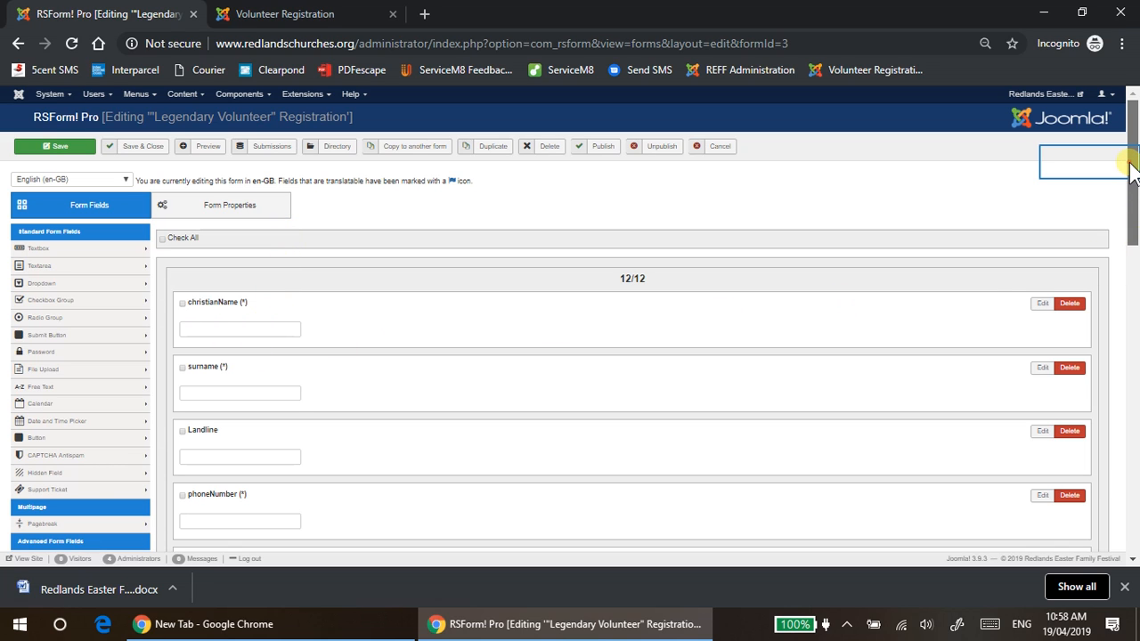
# Examine the form's fields from christianName down to submit, comparing them with those on the public Volunteer Registration page
pyautogui.moveTo(1129, 163)
pyautogui.mouseDown()
pyautogui.moveTo(1137, 283)
pyautogui.moveTo(1137, 176)
pyautogui.mouseUp()
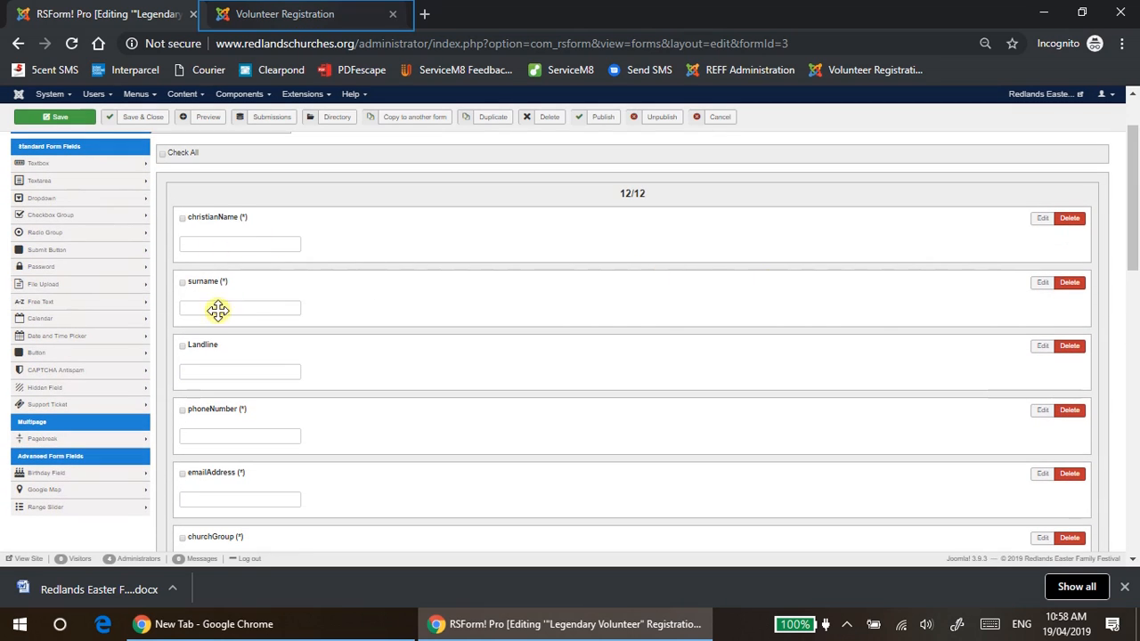
pyautogui.click(294, 12)
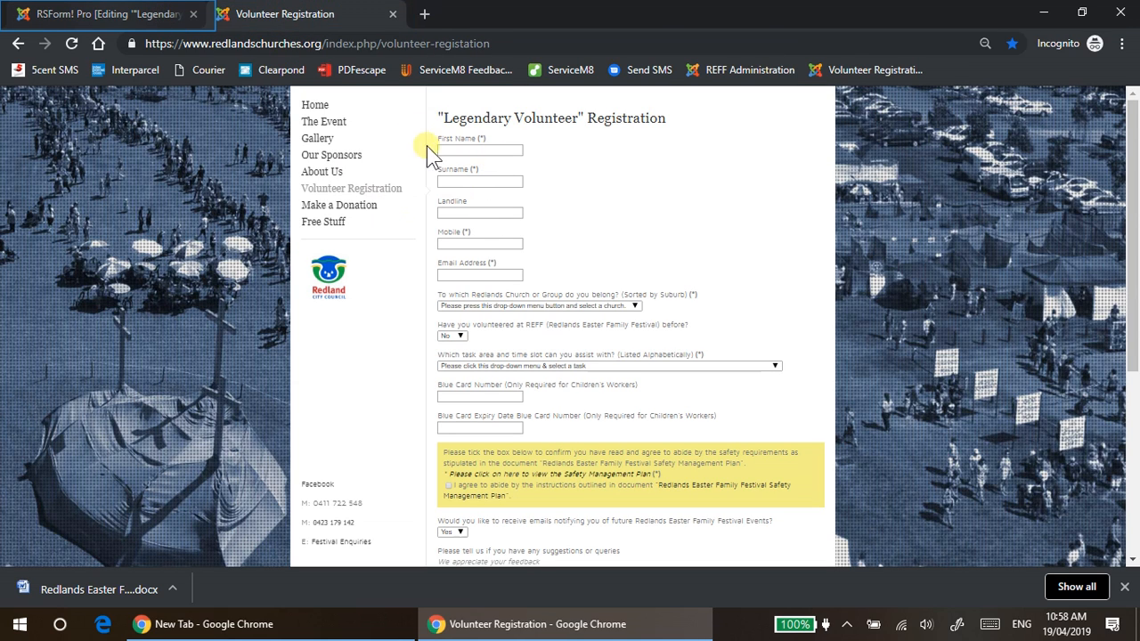
pyautogui.click(118, 13)
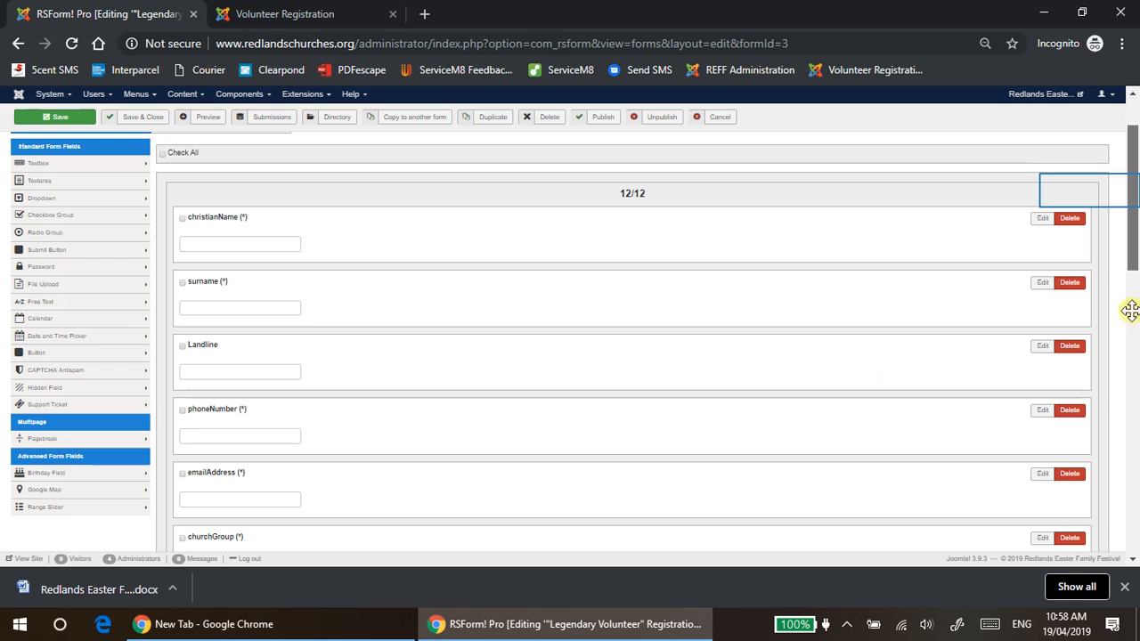
pyautogui.moveTo(1133, 194); pyautogui.dragTo(1133, 334)
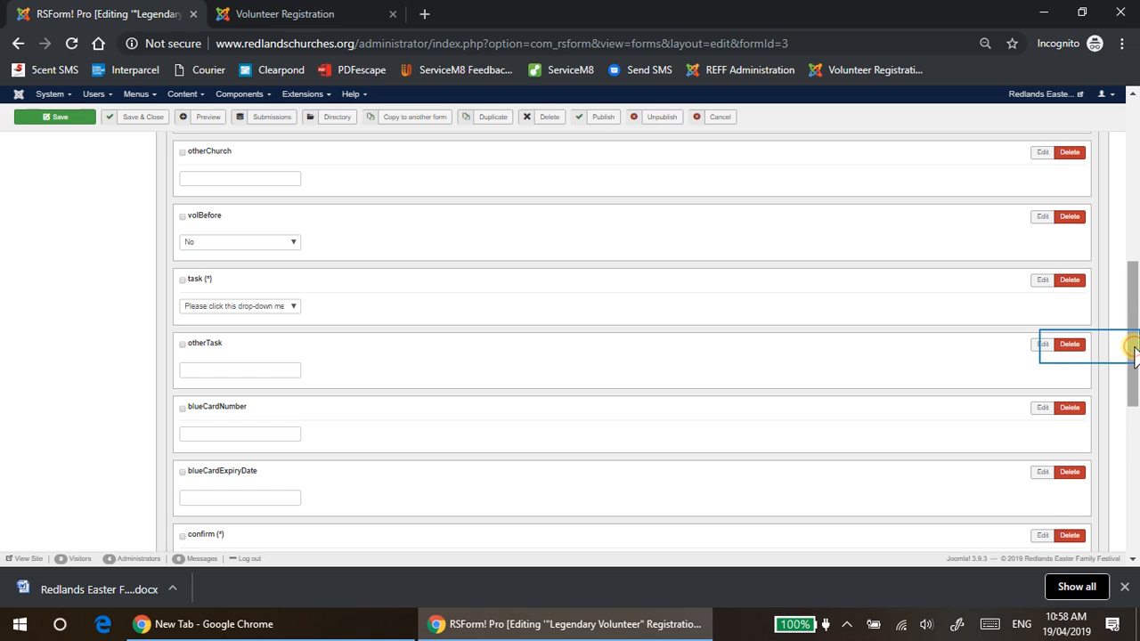
pyautogui.moveTo(1132, 349); pyautogui.dragTo(1105, 492)
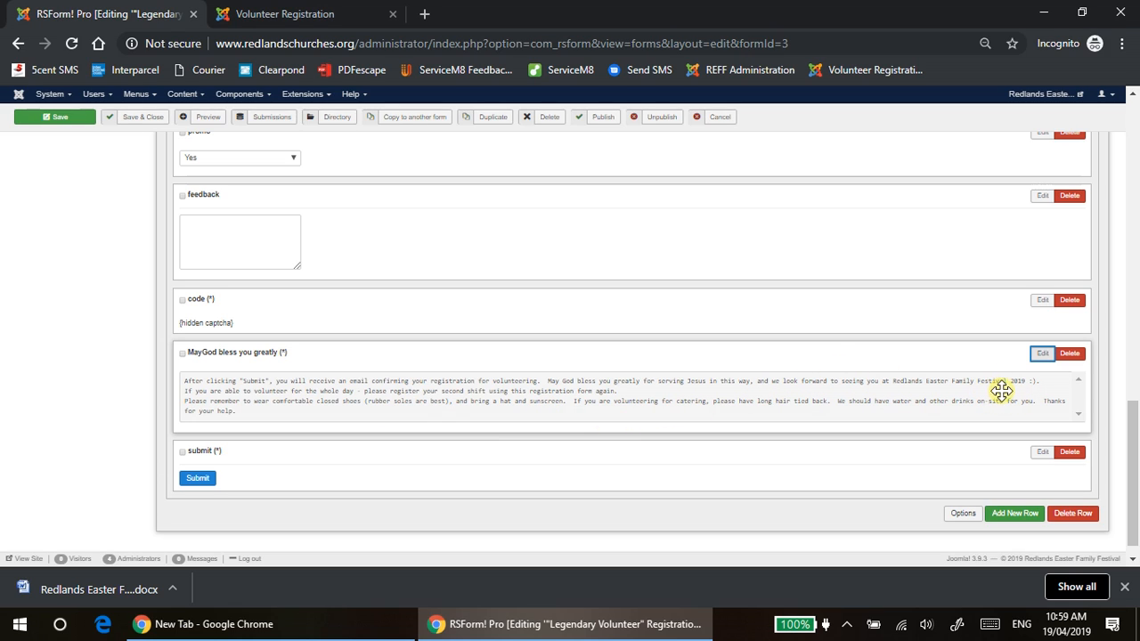
# Draft the festival year as 2020 in the "MayGod bless you greatly" free text and close it without saving
pyautogui.click(1042, 354)
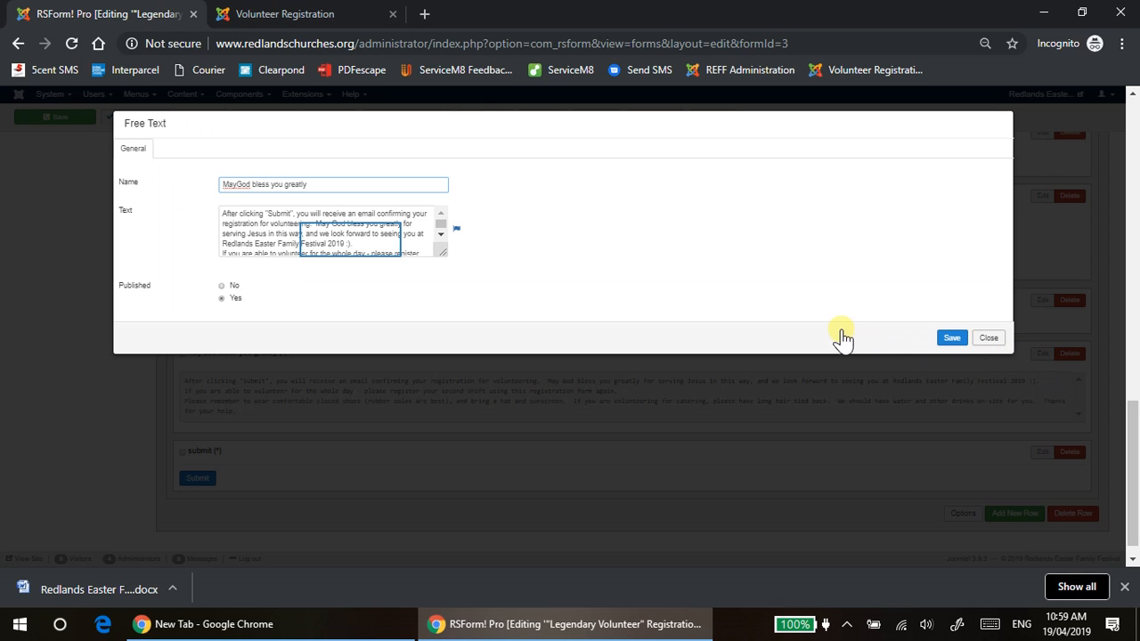
pyautogui.click(352, 238)
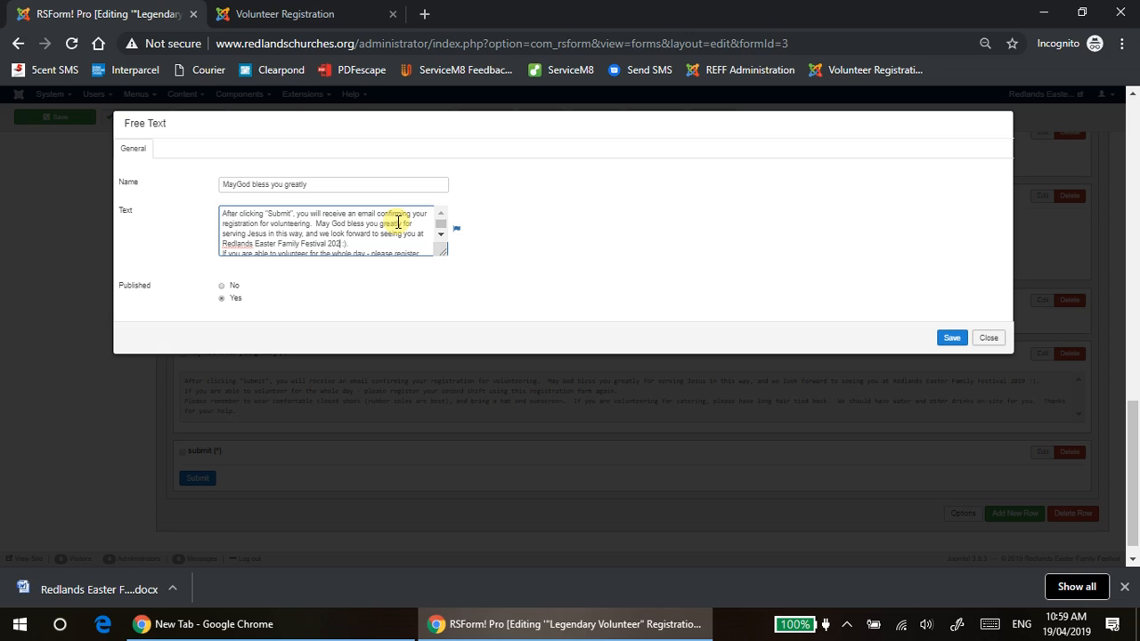
pyautogui.write('0')
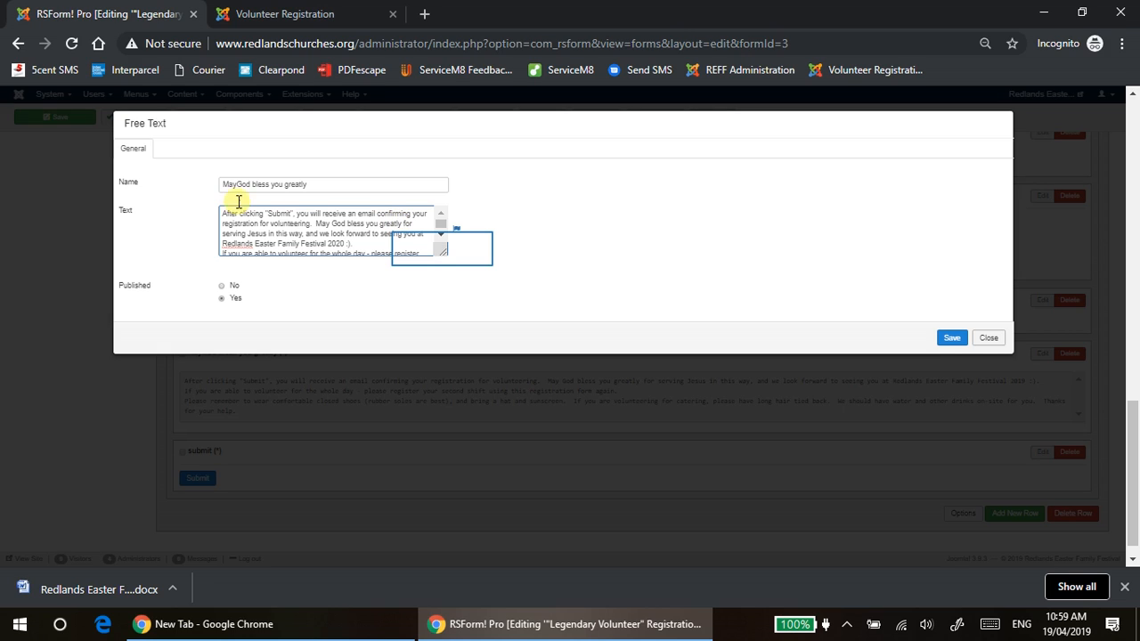
pyautogui.click(443, 249)
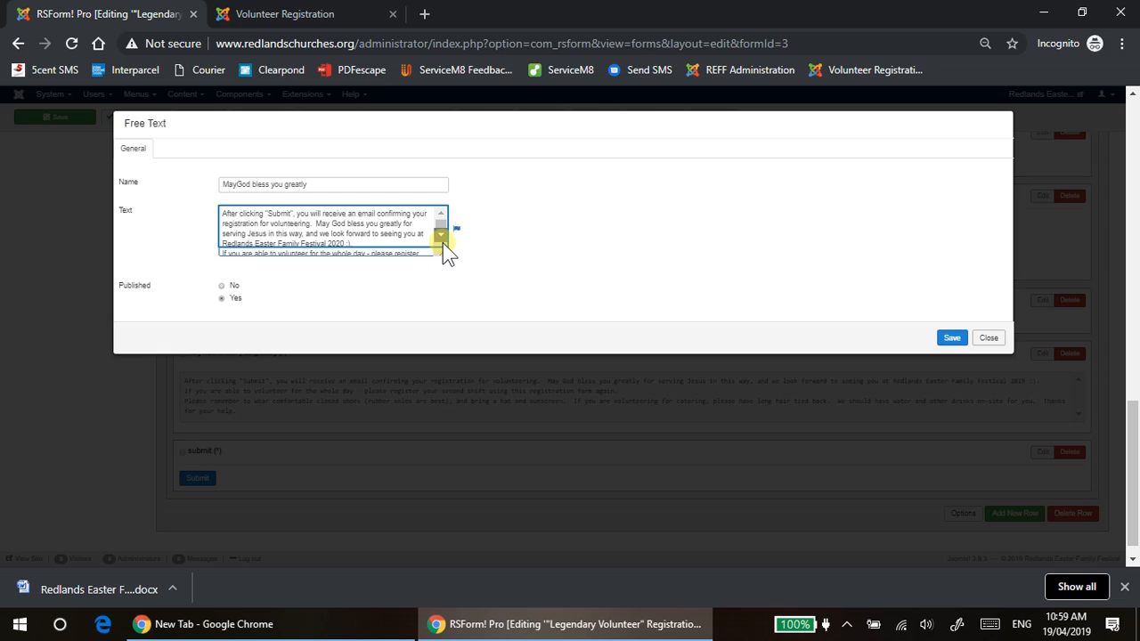
pyautogui.click(440, 235)
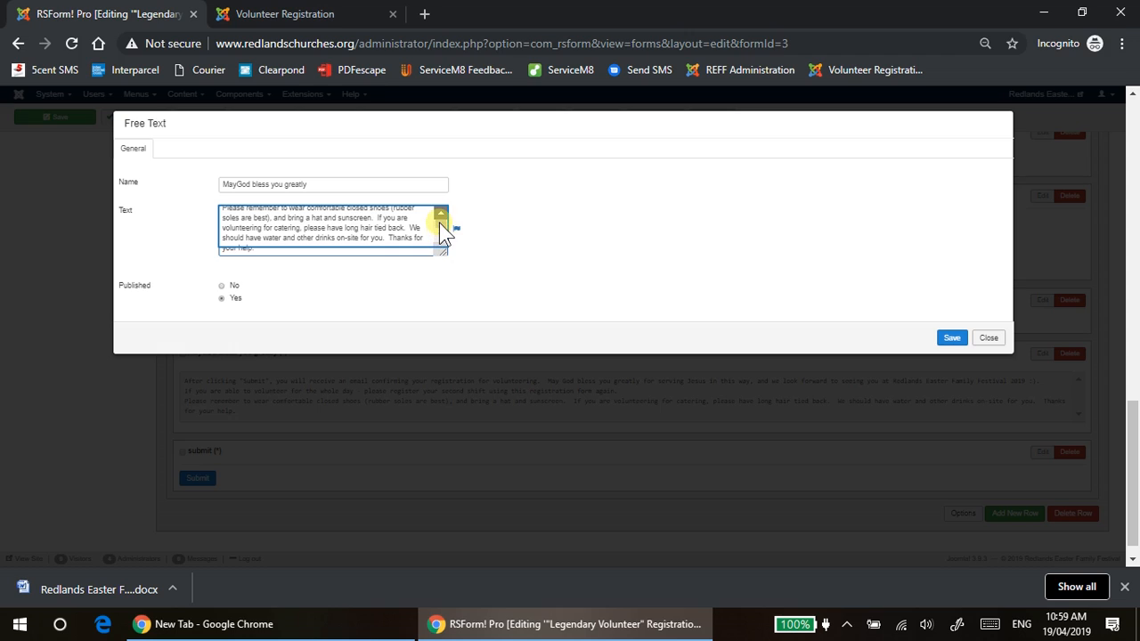
pyautogui.click(439, 215)
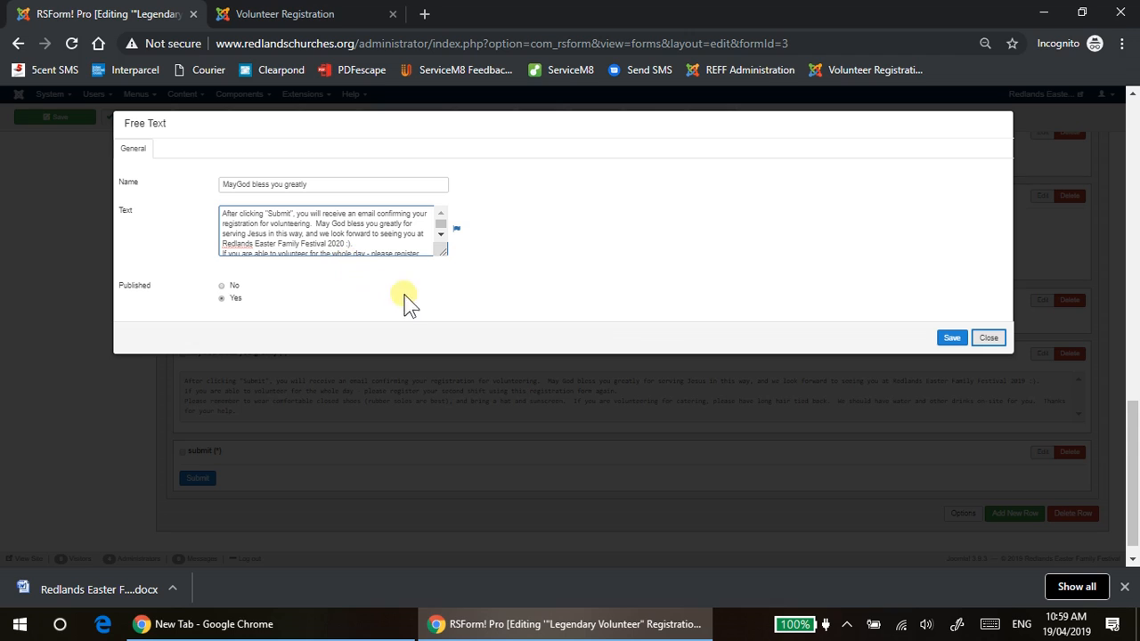
pyautogui.click(988, 339)
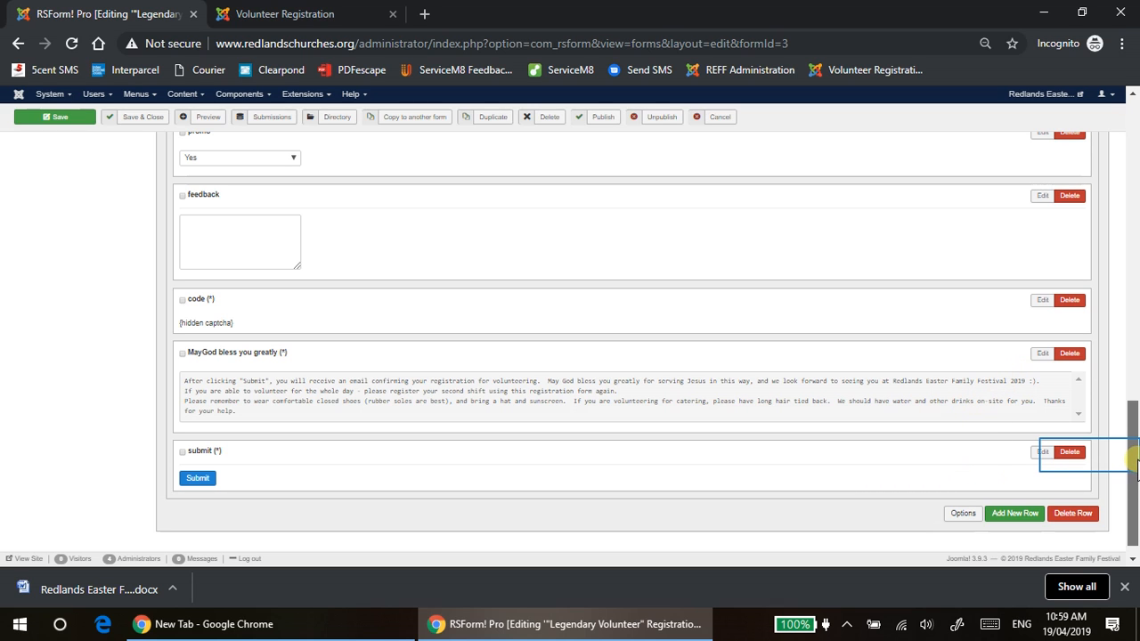
# Open the form's Form Info properties and compare the form title with the heading on the public registration page
pyautogui.moveTo(1135, 457); pyautogui.dragTo(1128, 184)
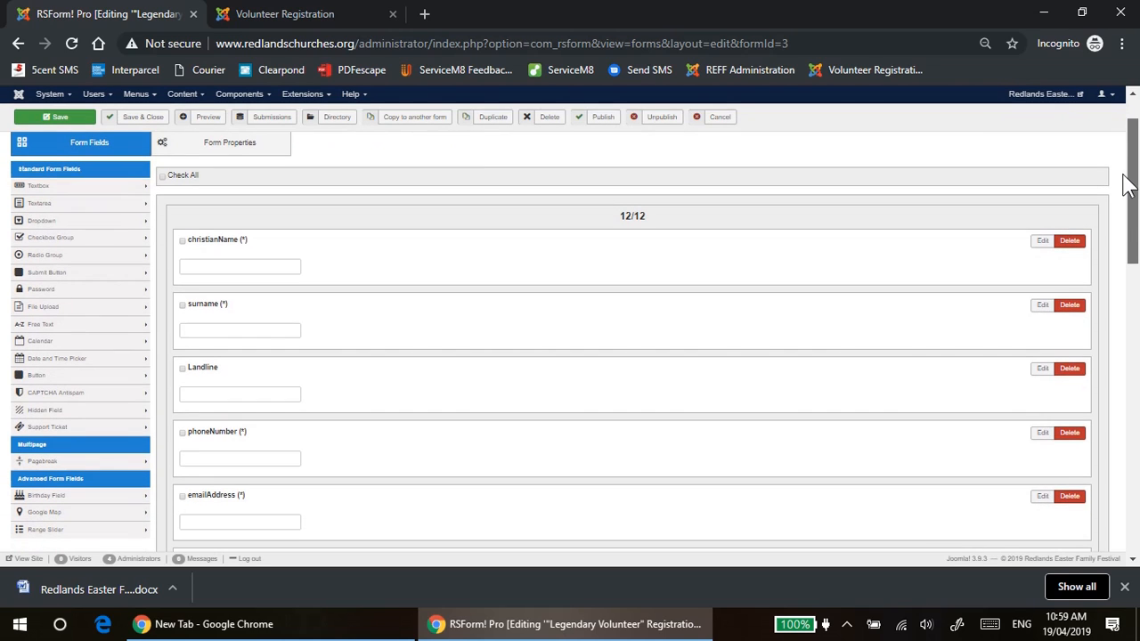
pyautogui.press('Tab')
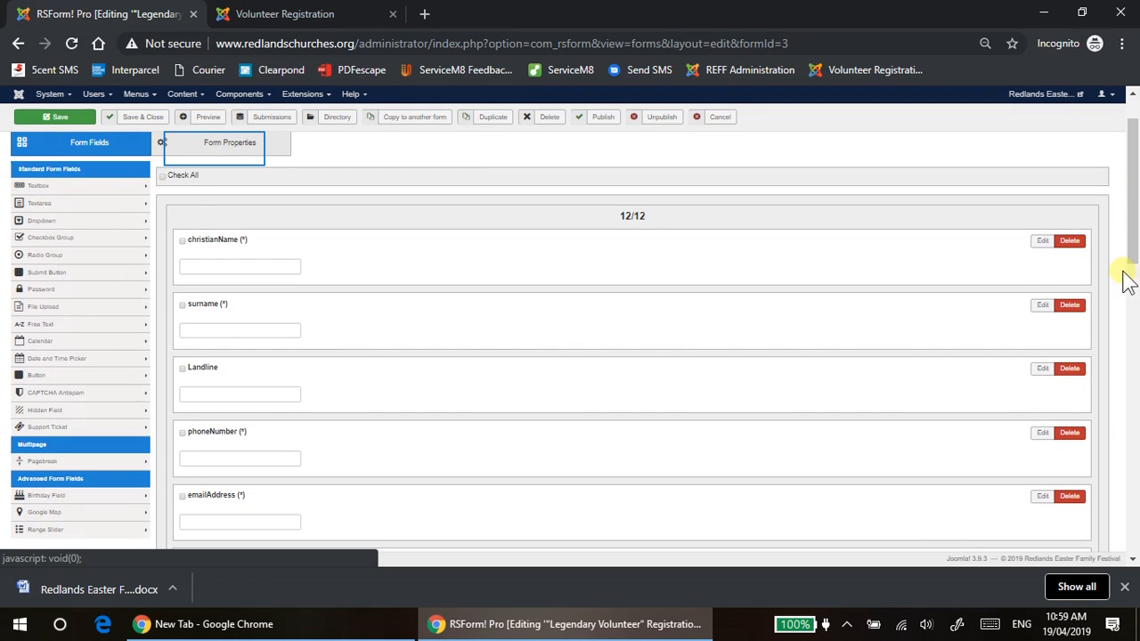
pyautogui.click(215, 153)
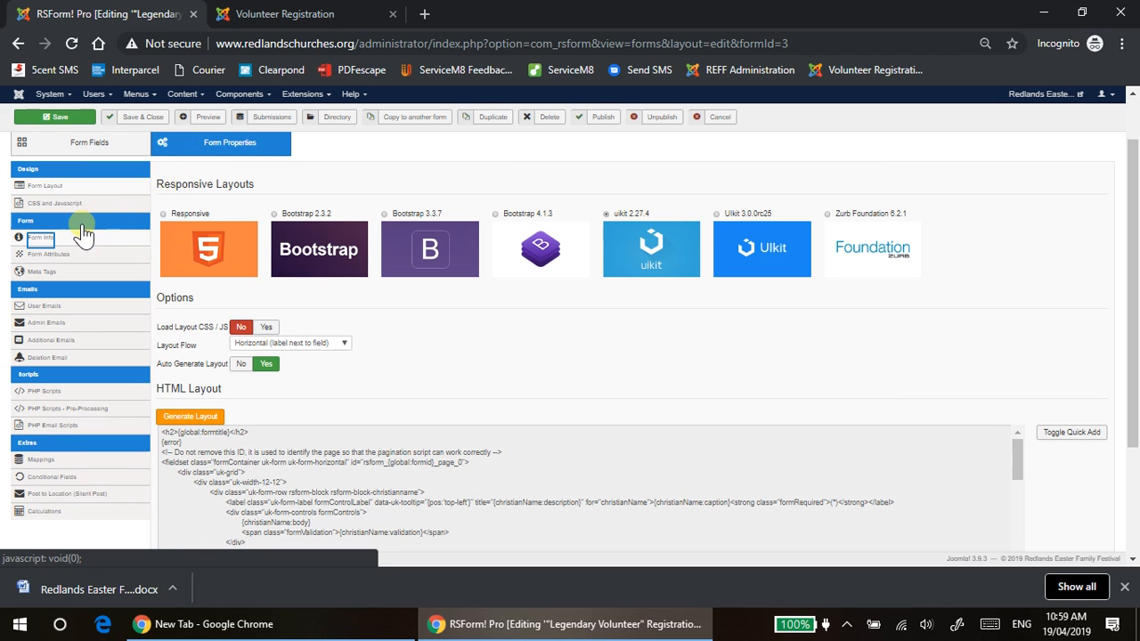
pyautogui.click(59, 245)
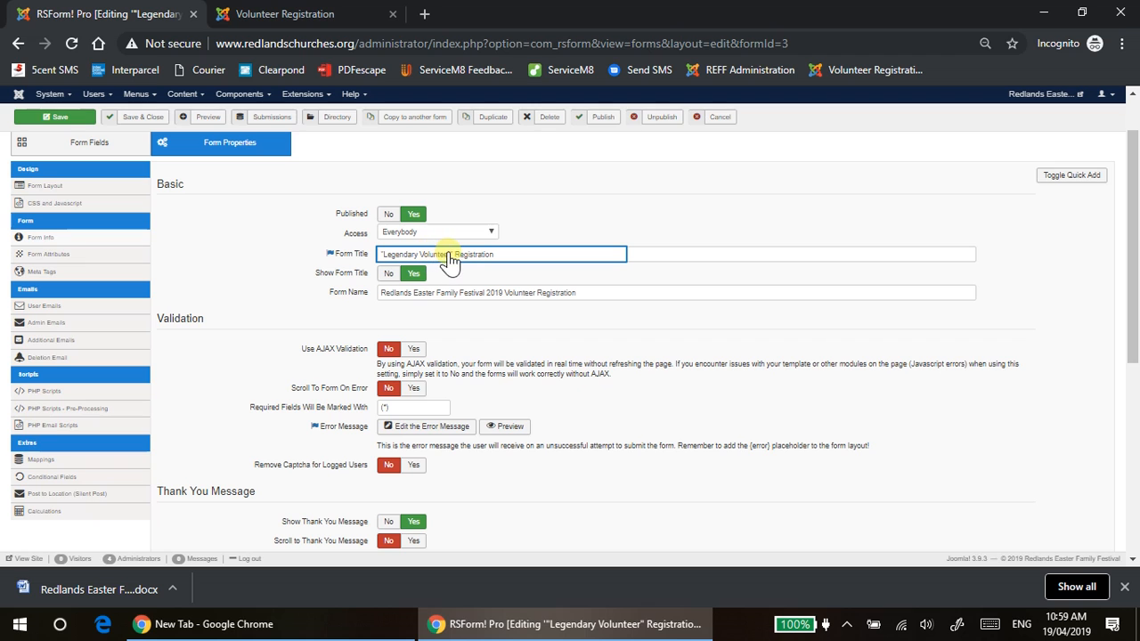
pyautogui.moveTo(450, 254); pyautogui.dragTo(382, 254)
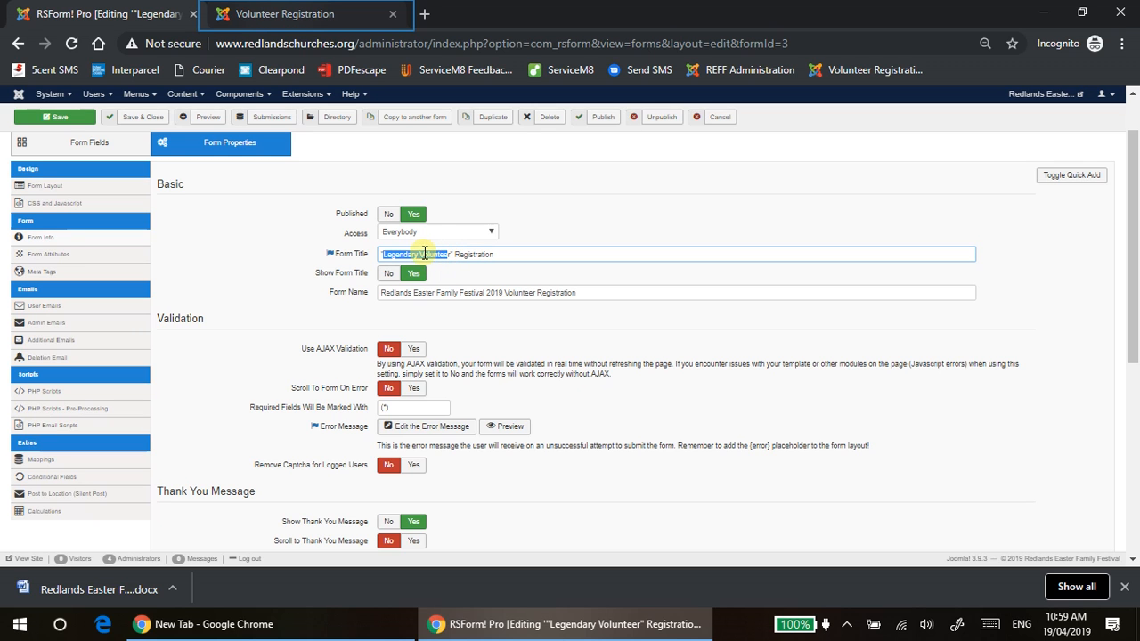
pyautogui.click(283, 11)
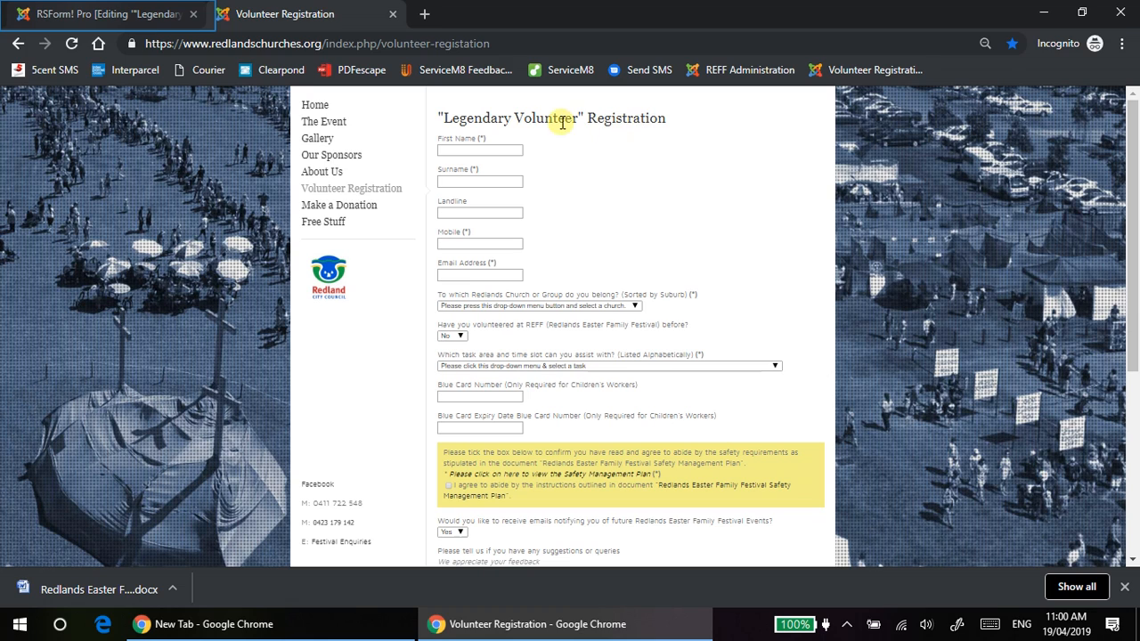
pyautogui.click(80, 16)
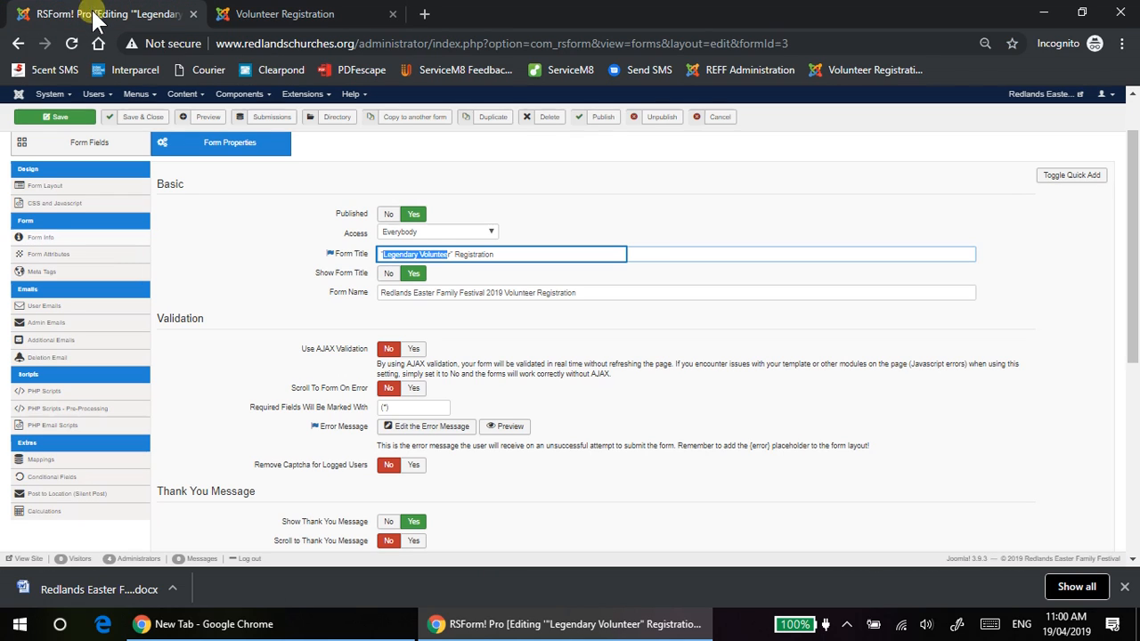
pyautogui.click(448, 255)
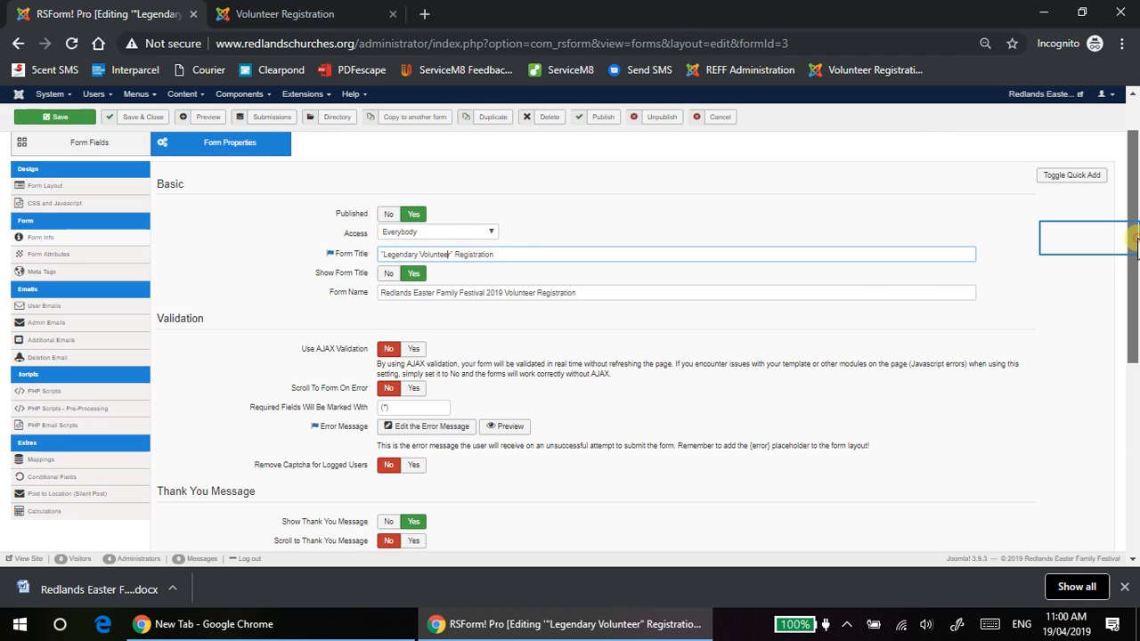
# Set the form name to "Redlands Easter Family Festival 2020 Volunteer Registration"
pyautogui.scroll(-1, 1133, 240)
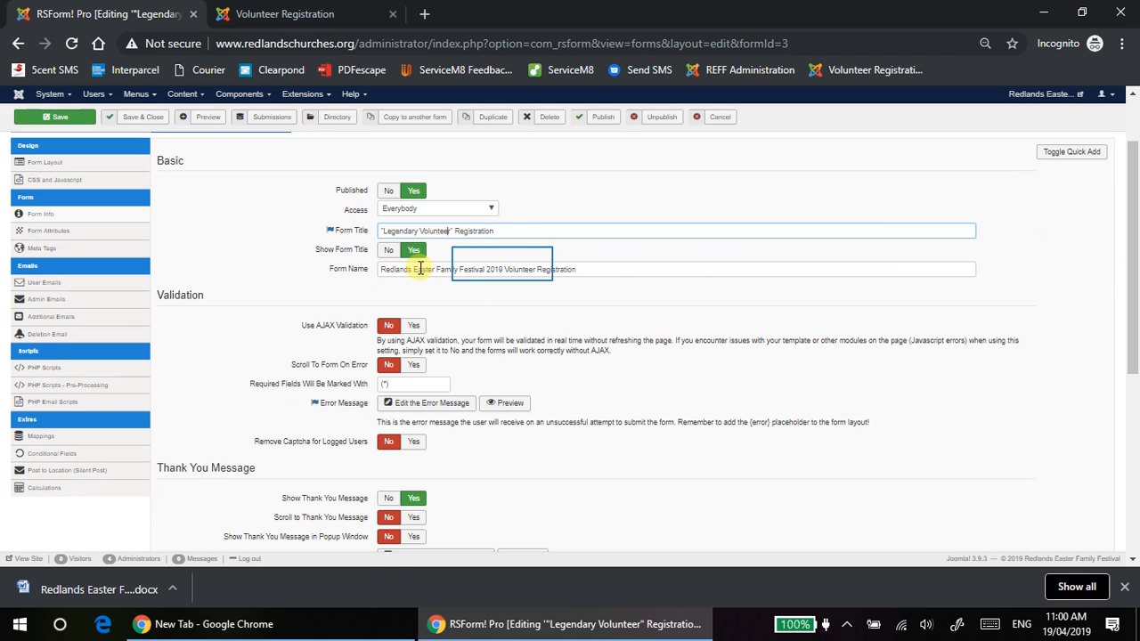
pyautogui.click(504, 268)
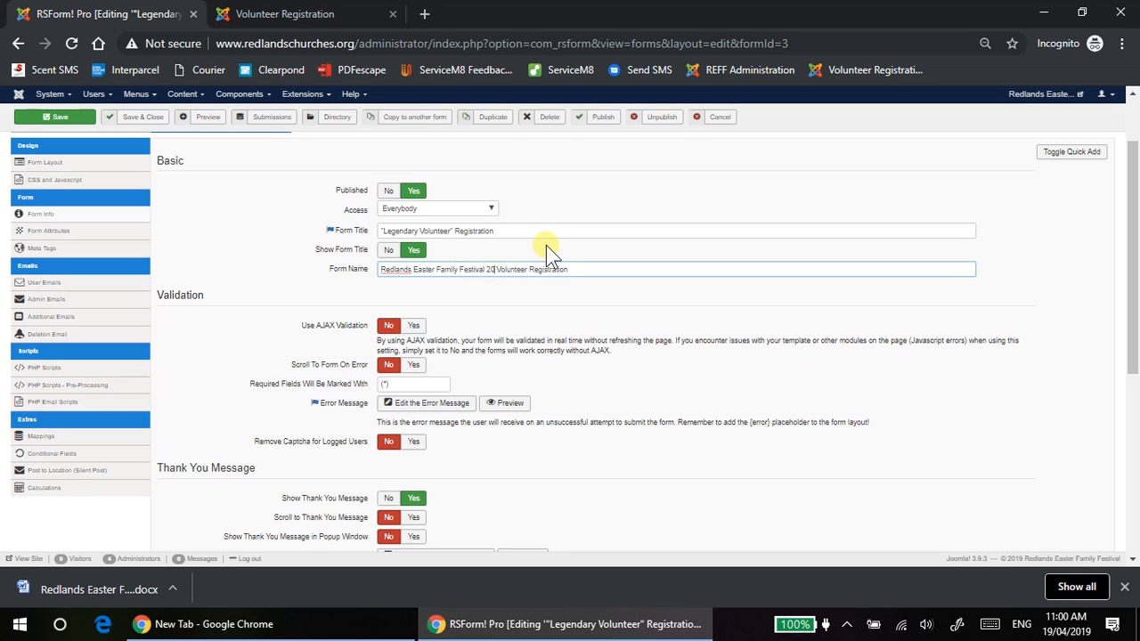
pyautogui.write('20')
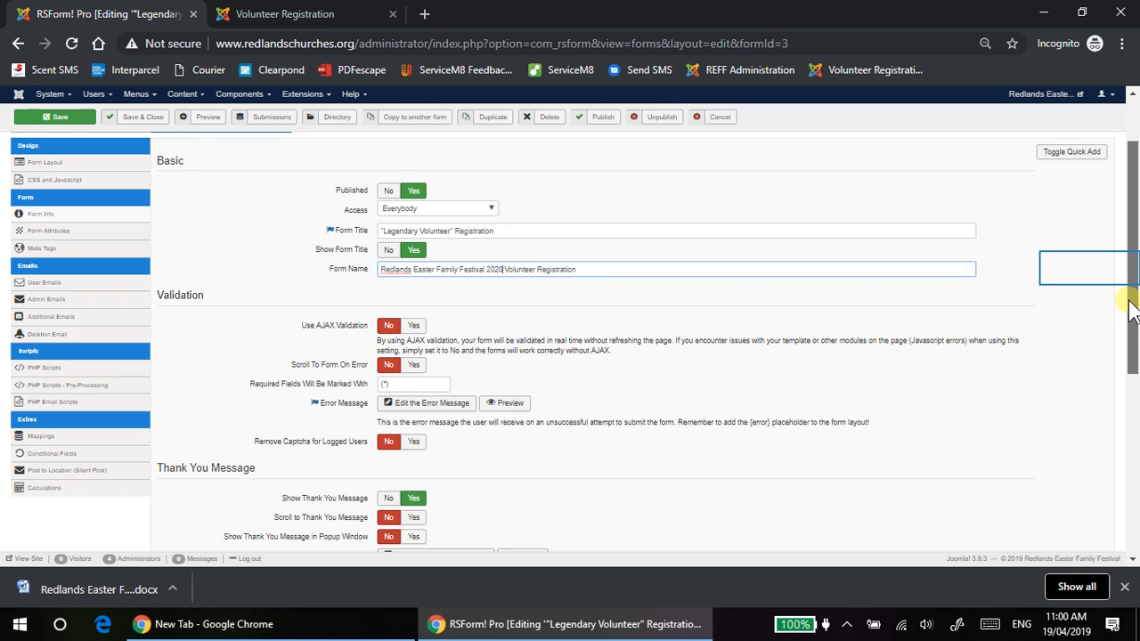
# Change the festival year in the opening paragraph of the form's thank-you message to 2019 and save the message
pyautogui.moveTo(1136, 267); pyautogui.dragTo(1136, 398)
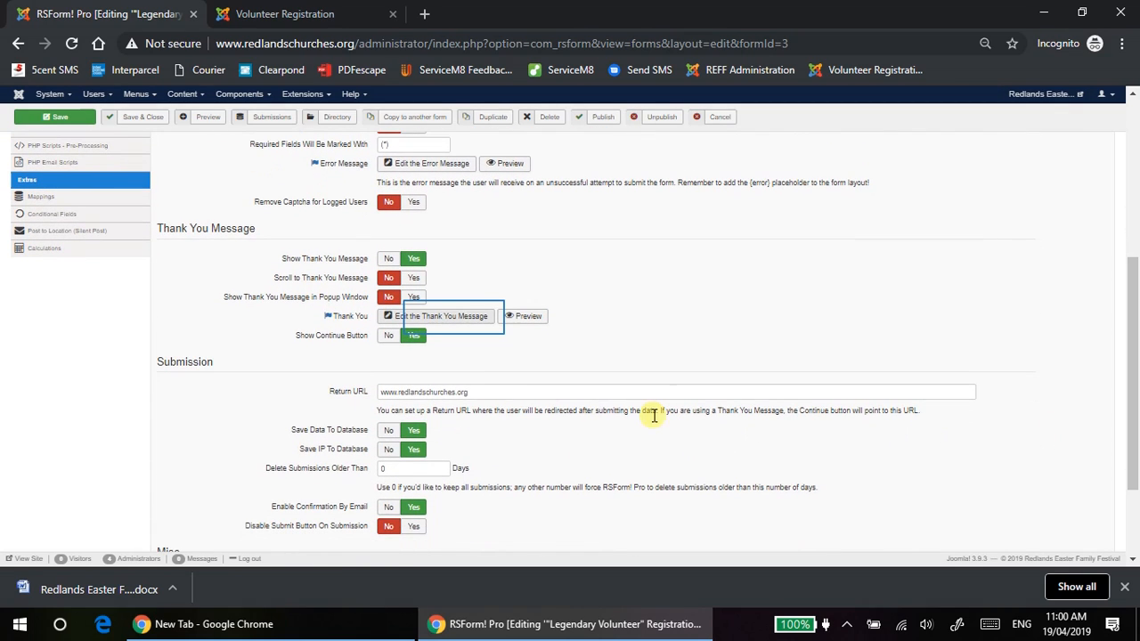
pyautogui.click(451, 317)
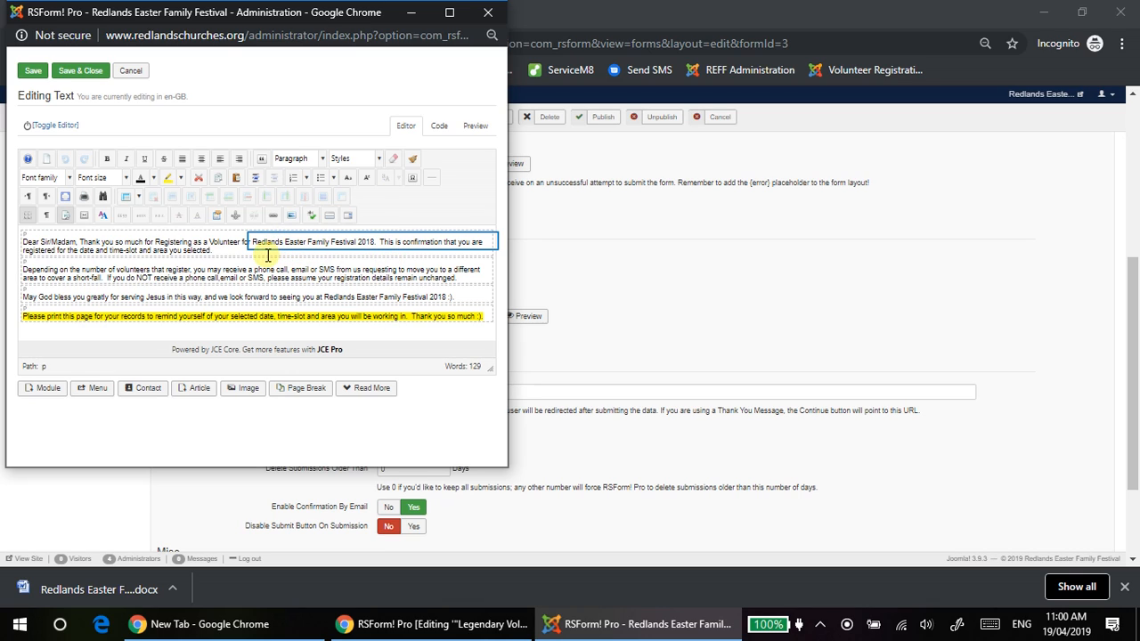
pyautogui.click(375, 241)
pyautogui.press('BackSpace')
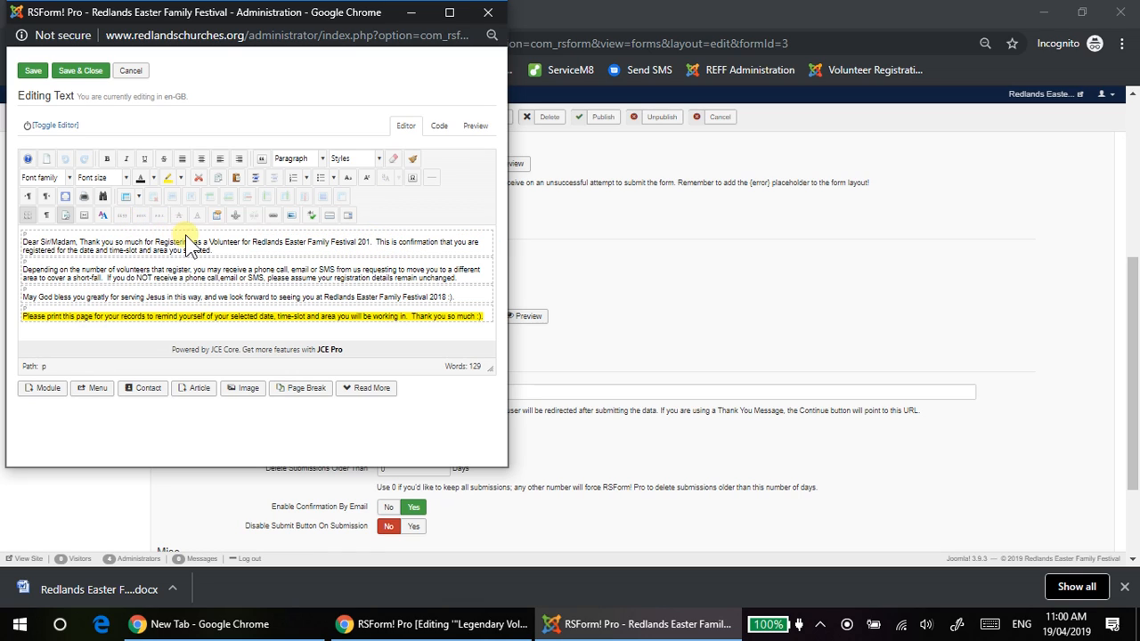
pyautogui.write('9')
pyautogui.click(87, 76)
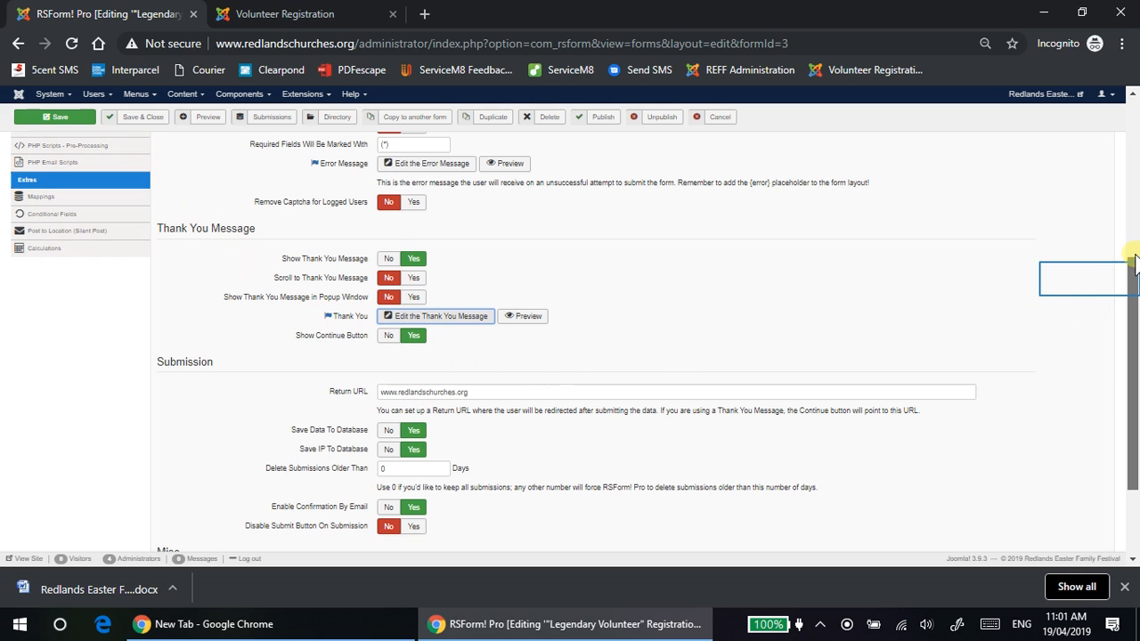
# Open the form's User Emails settings and review the From, Reply To and BCC email addresses
pyautogui.moveTo(1133, 281); pyautogui.dragTo(1128, 111)
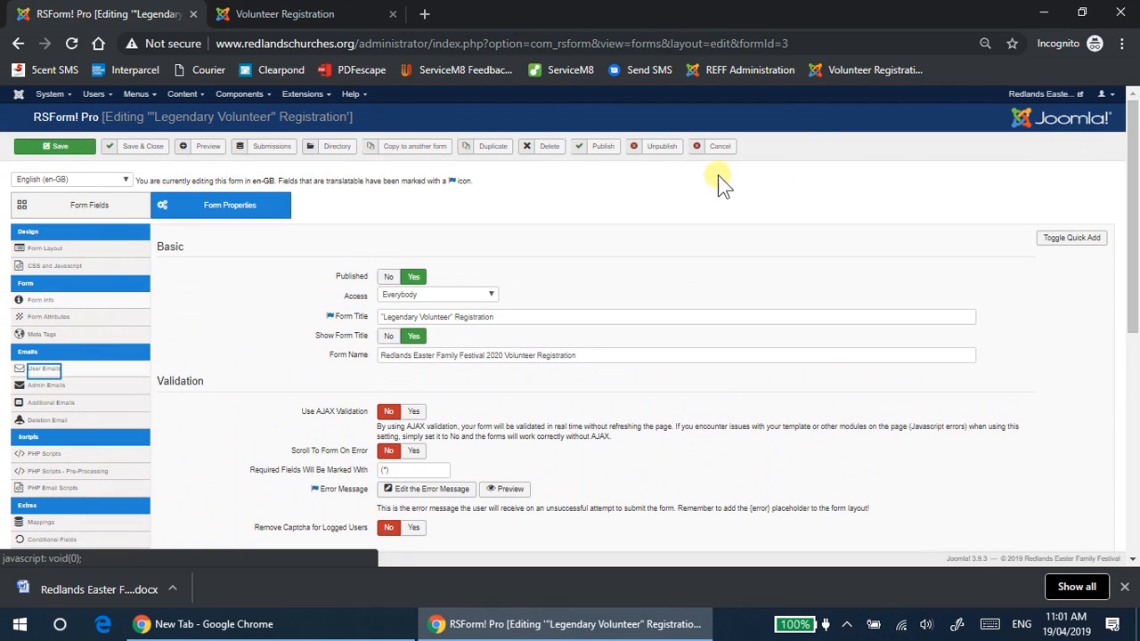
pyautogui.click(56, 372)
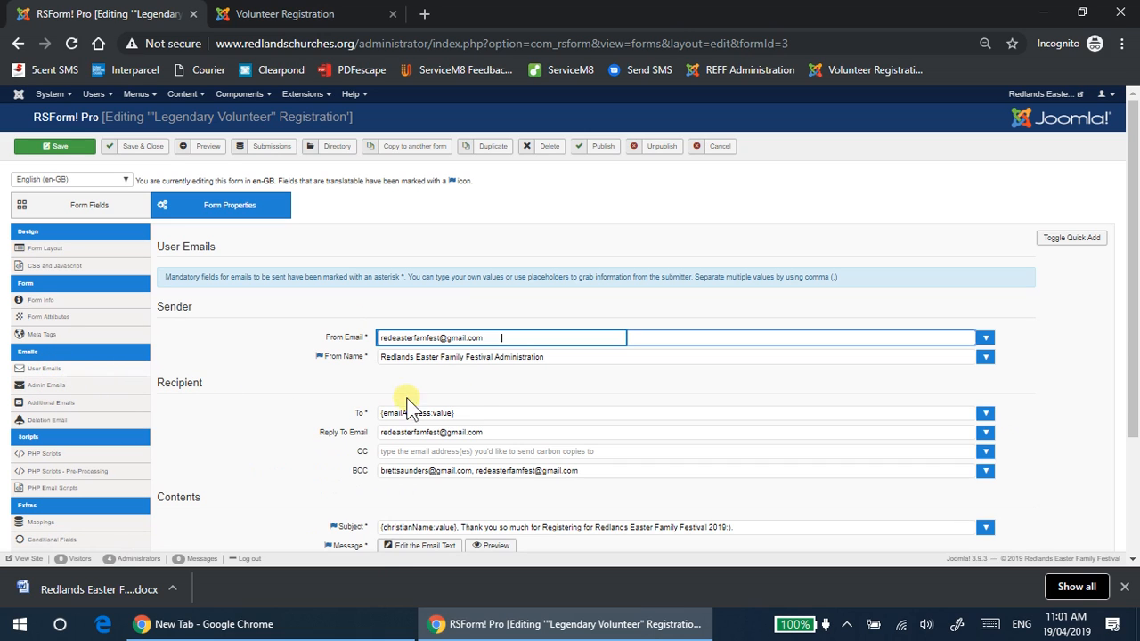
pyautogui.tripleClick(498, 339)
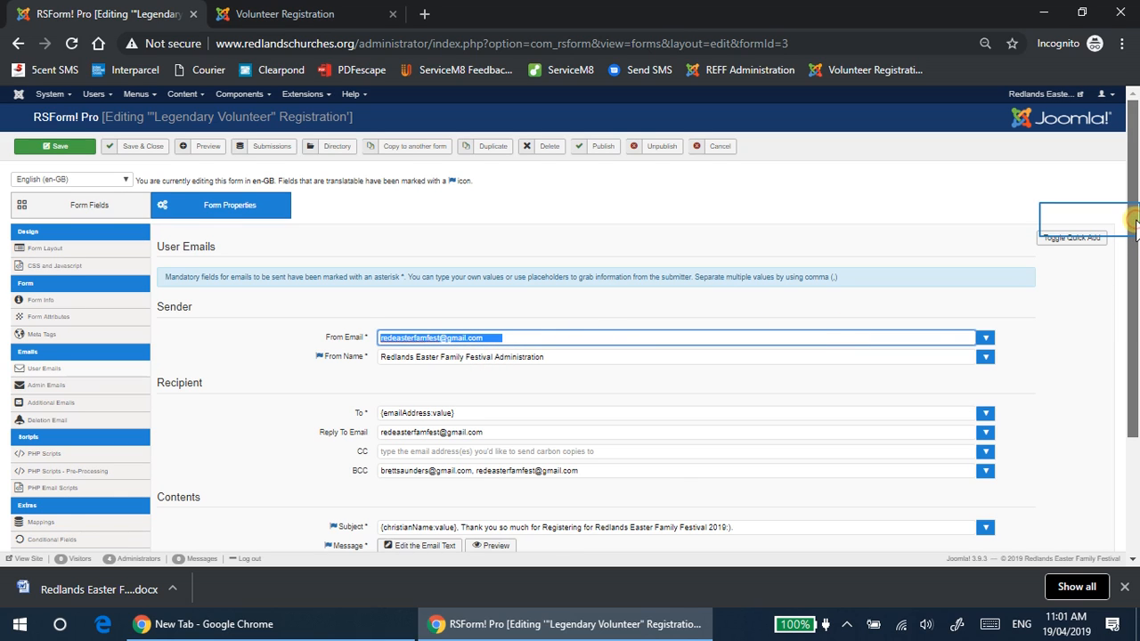
pyautogui.moveTo(1136, 227); pyautogui.dragTo(1135, 286)
pyautogui.click(495, 355)
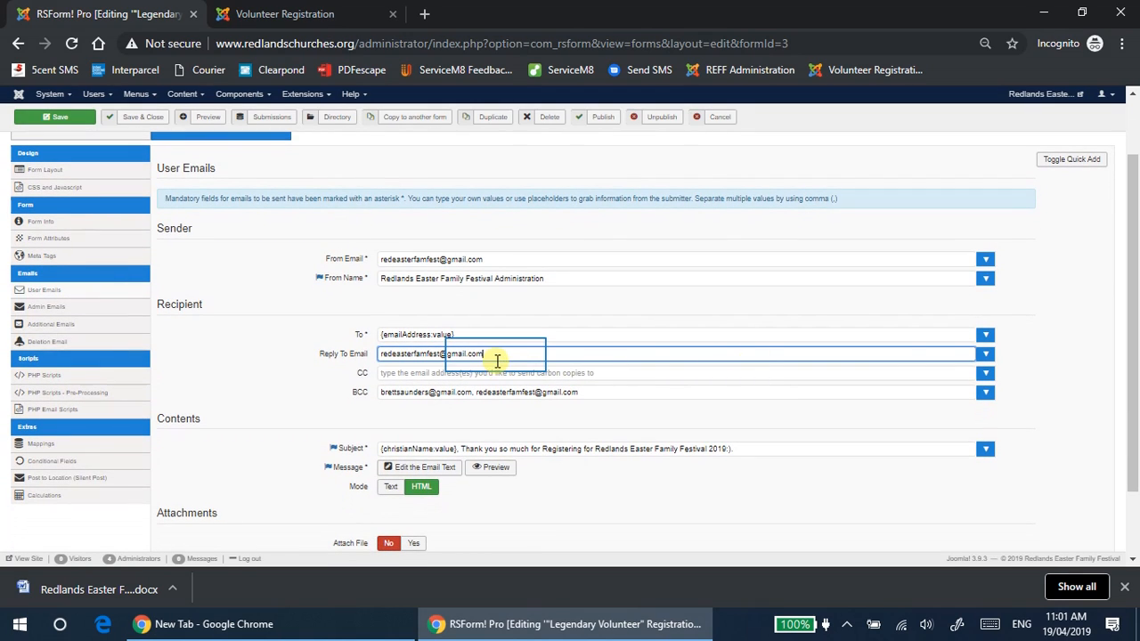
pyautogui.hotkey('ctrl', 'a')
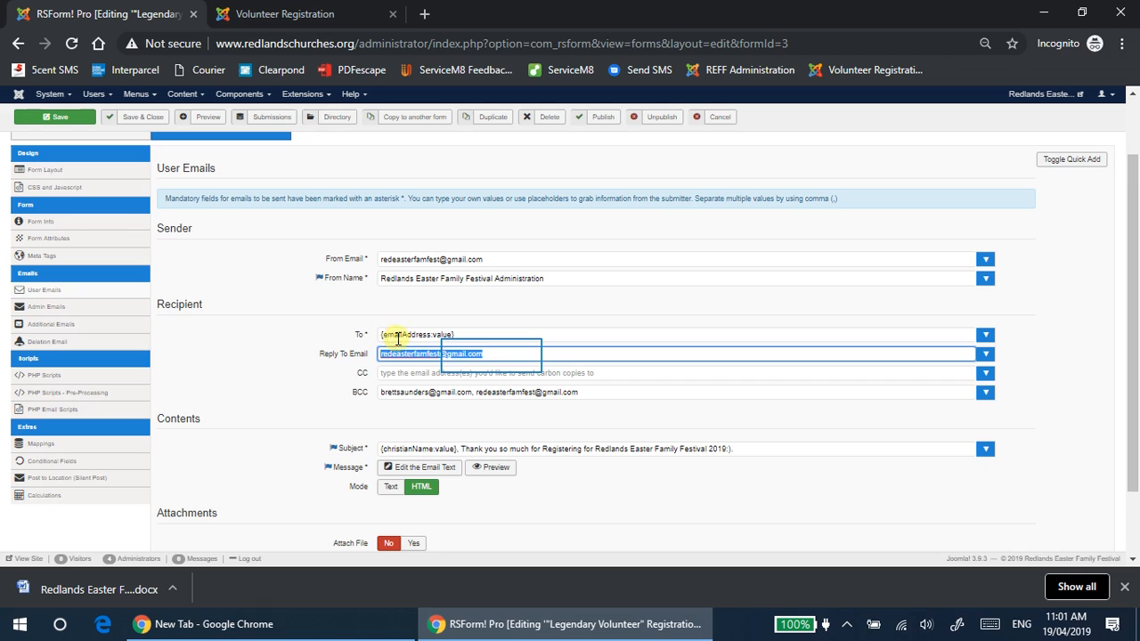
pyautogui.click(492, 355)
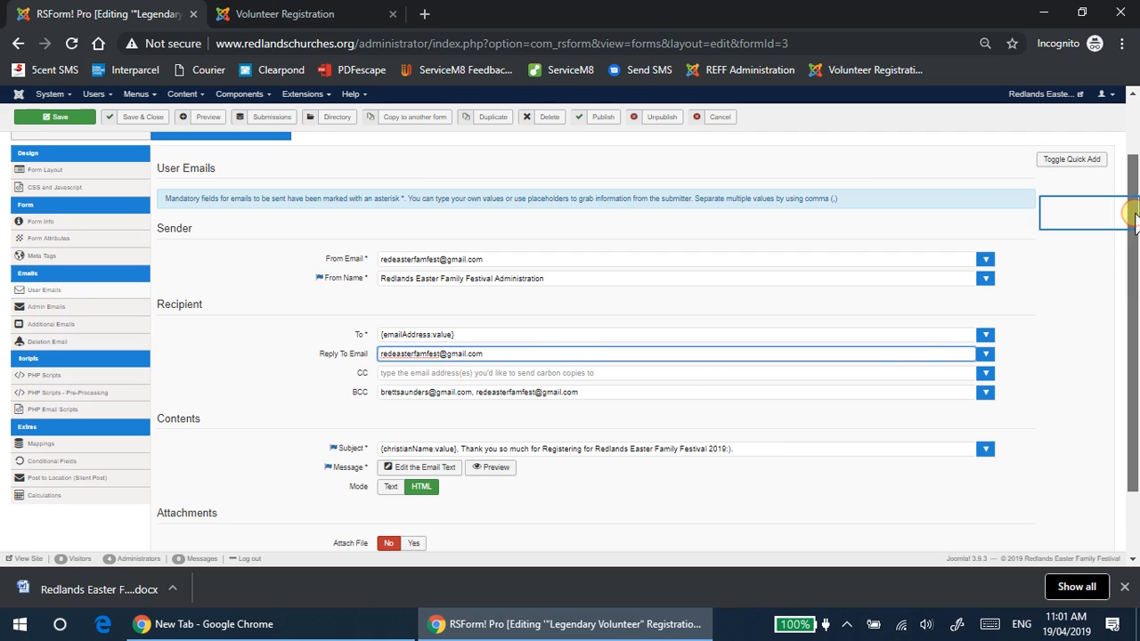
pyautogui.moveTo(1133, 214); pyautogui.dragTo(1133, 256)
pyautogui.click(472, 333)
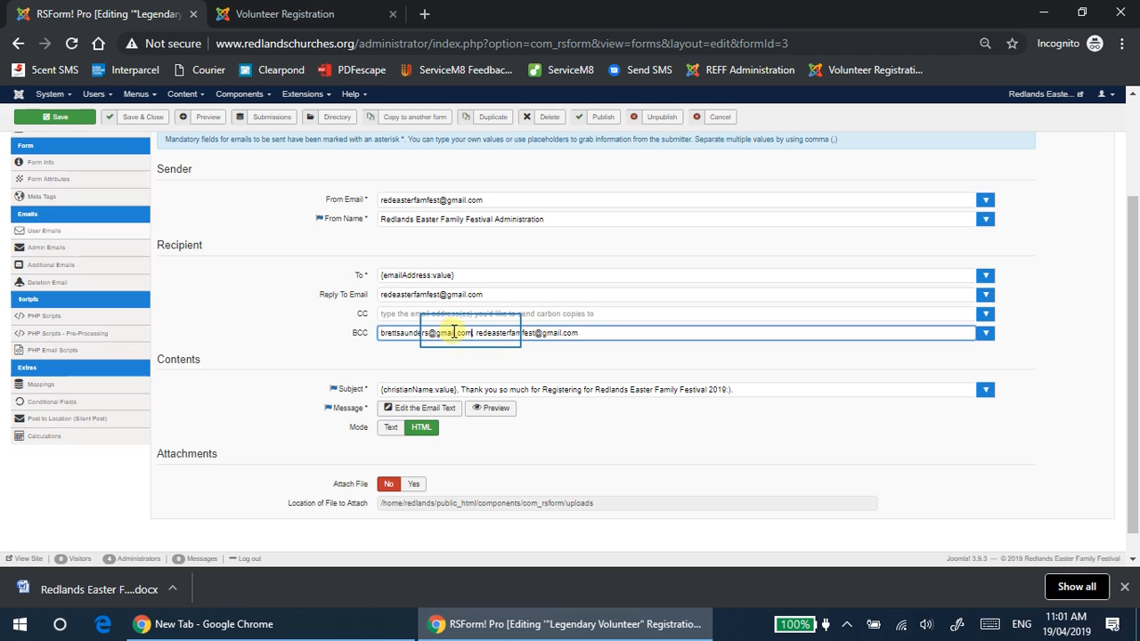
pyautogui.moveTo(472, 333); pyautogui.dragTo(377, 335)
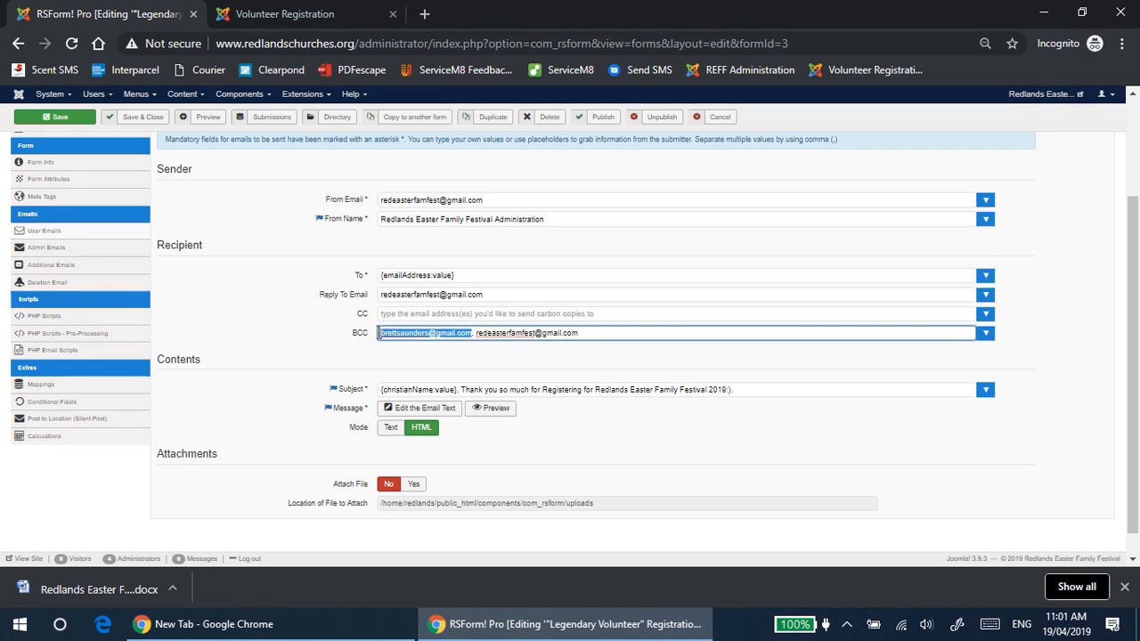
pyautogui.click(438, 331)
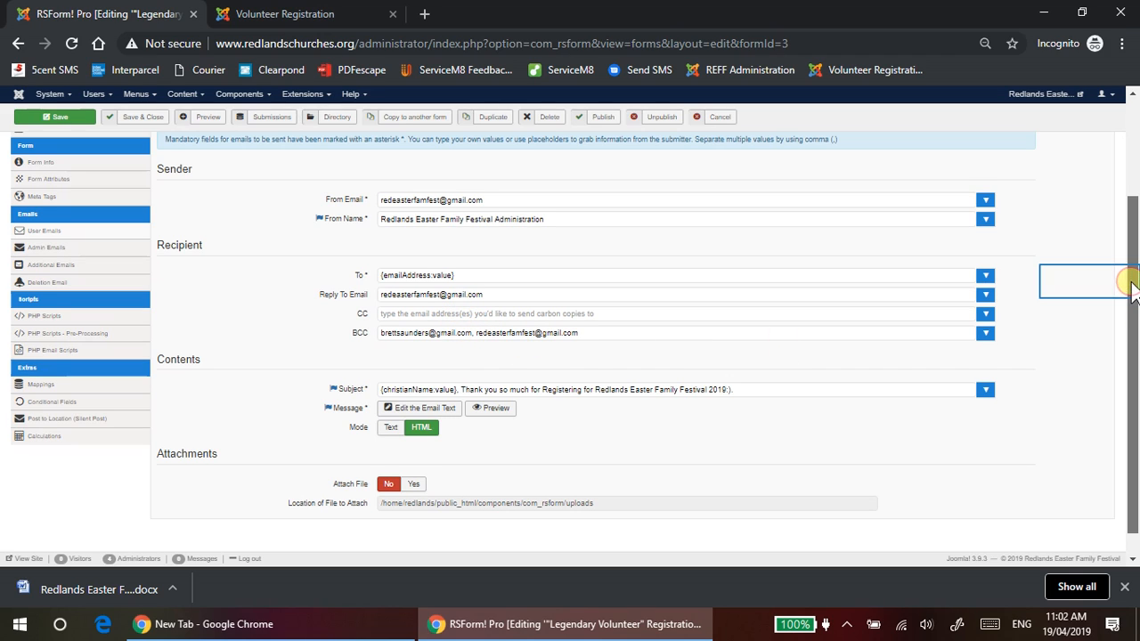
# Set the festival year in the user email's subject to 2020
pyautogui.moveTo(1131, 283); pyautogui.dragTo(1132, 304)
pyautogui.click(723, 363)
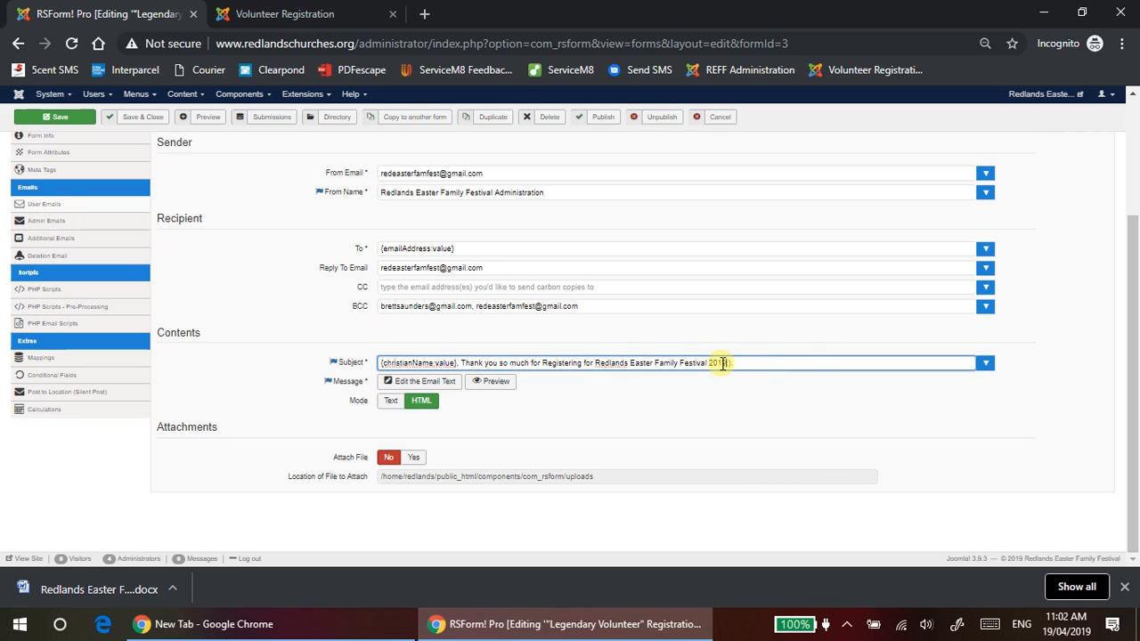
pyautogui.press('BackSpace')
pyautogui.press('BackSpace')
pyautogui.write('20')
pyautogui.press('Tab')
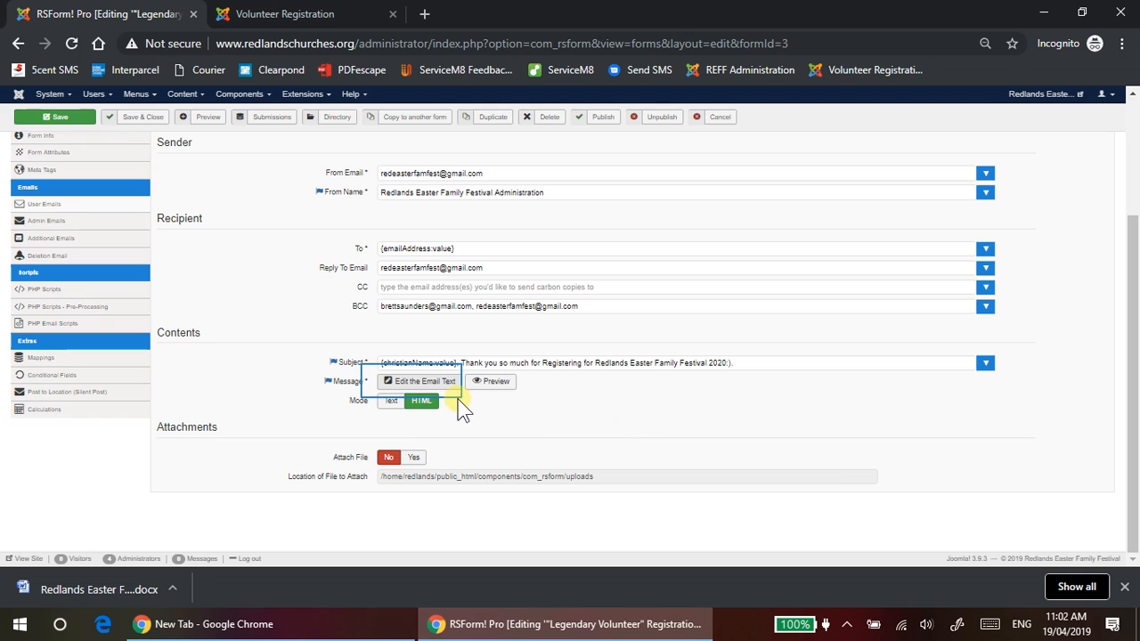
# Open the user email's message text, check the {christianName:value} greeting, and change the festival year in the opening paragraph to 2020
pyautogui.click(413, 385)
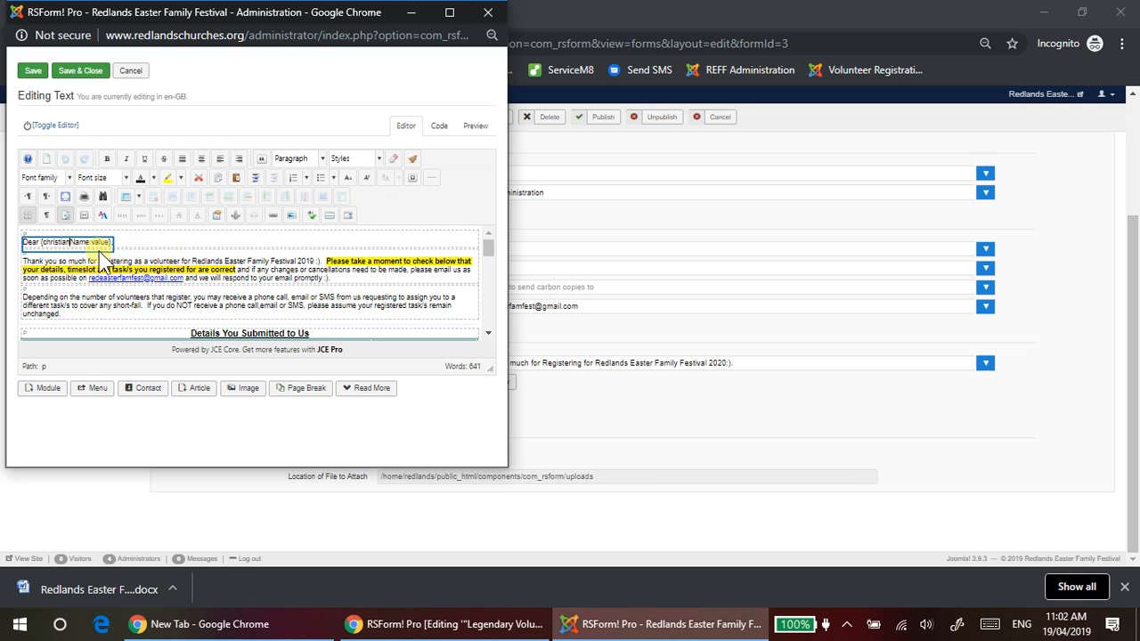
pyautogui.click(71, 241)
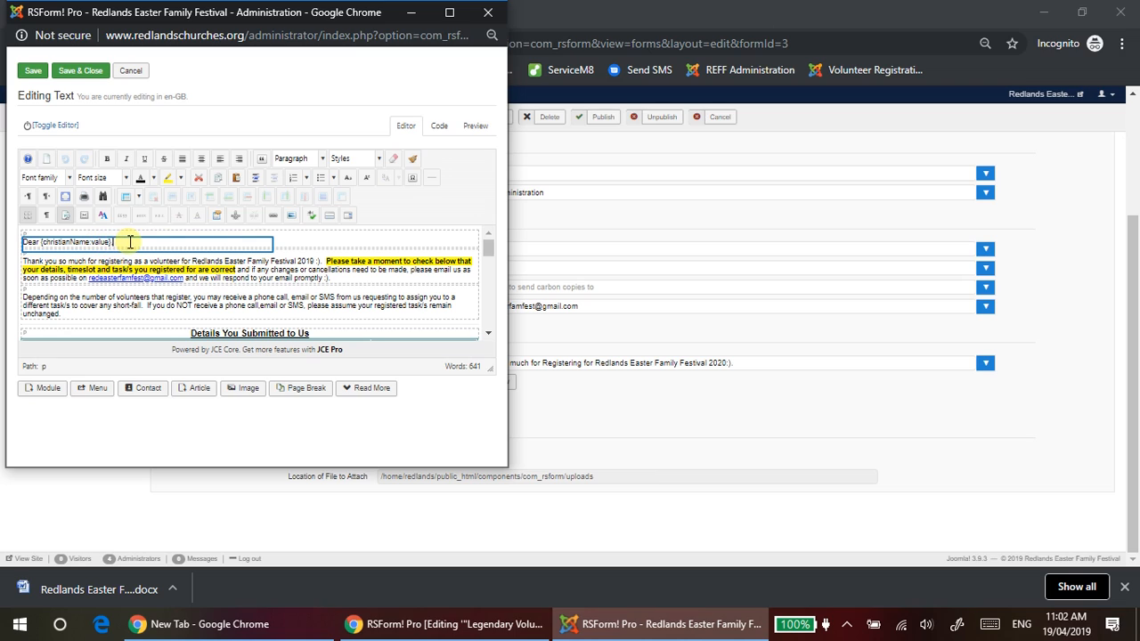
pyautogui.moveTo(129, 242); pyautogui.dragTo(35, 247)
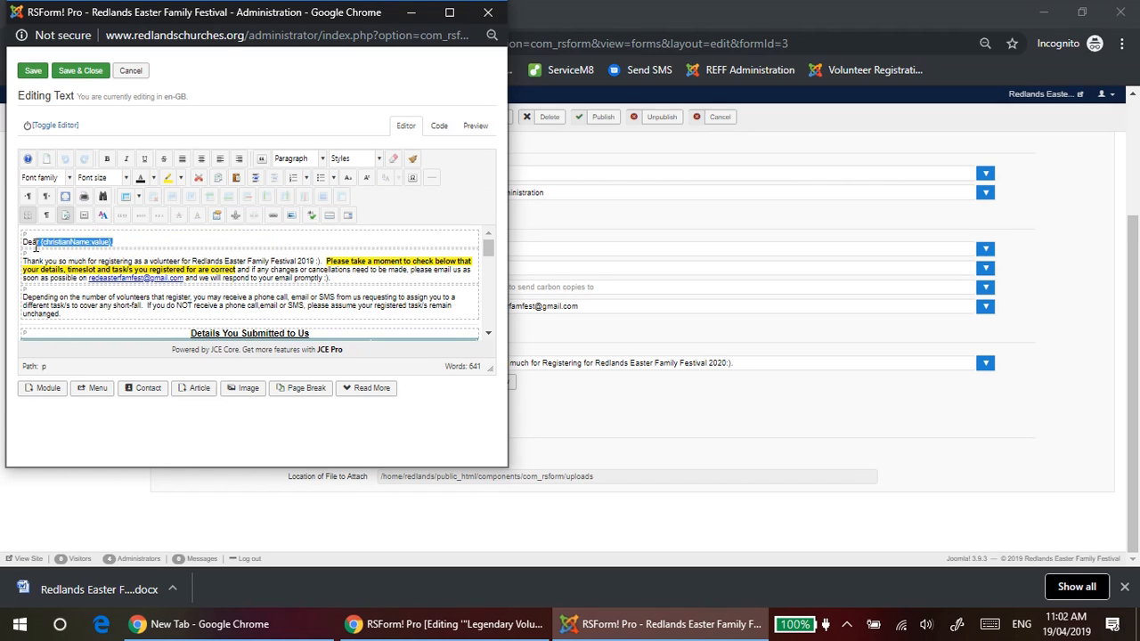
pyautogui.click(67, 261)
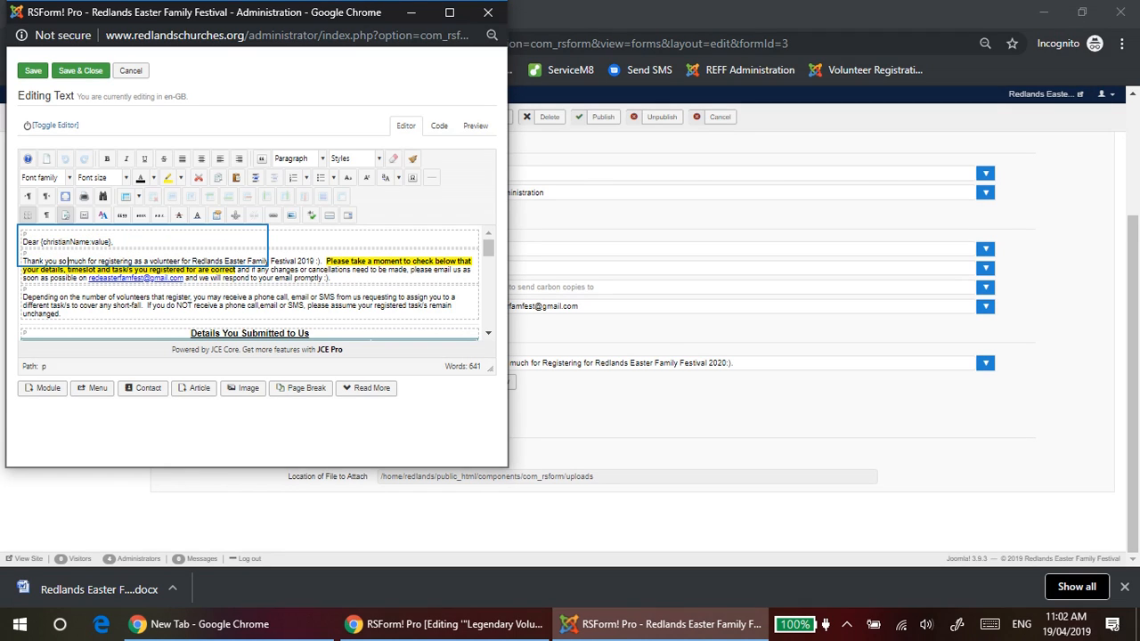
pyautogui.click(311, 261)
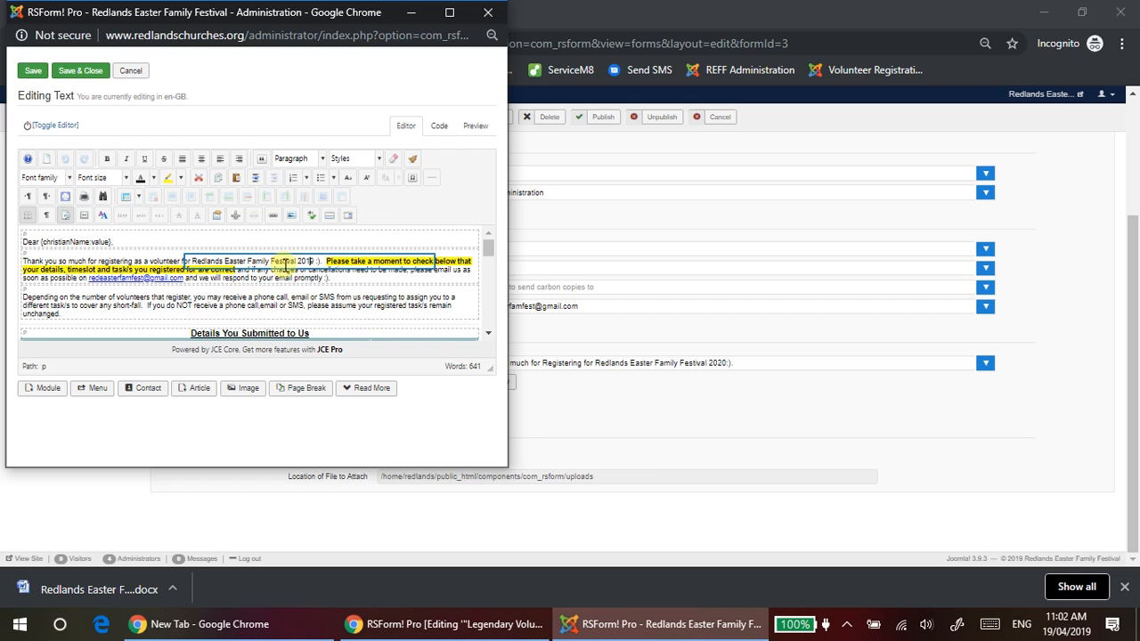
pyautogui.click(310, 261)
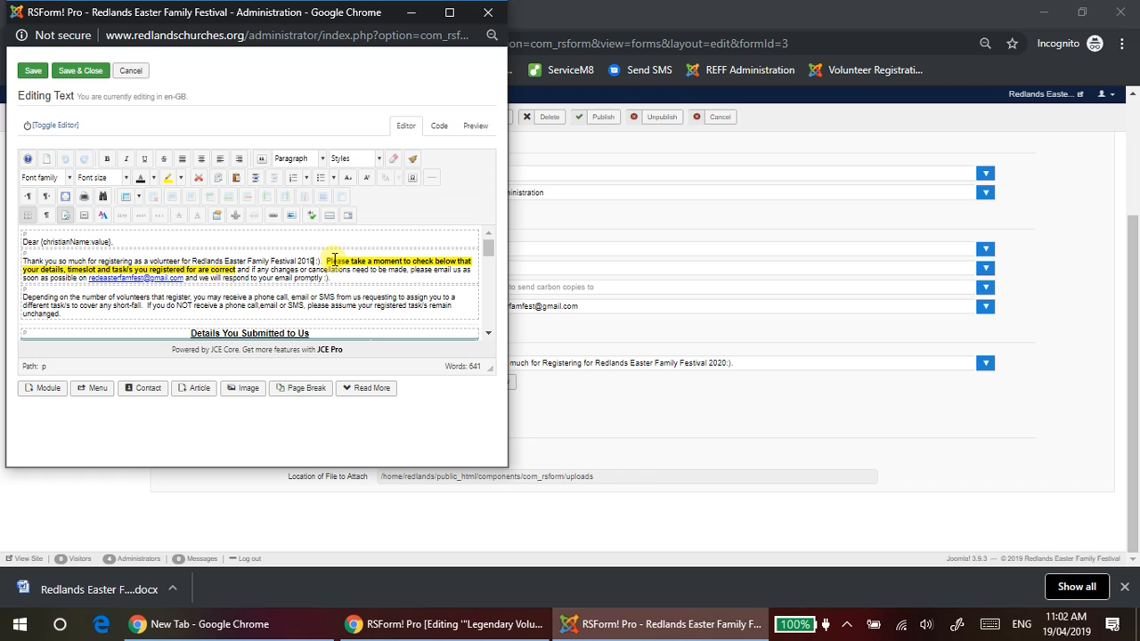
pyautogui.press('BackSpace')
pyautogui.press('BackSpace')
pyautogui.write('2')
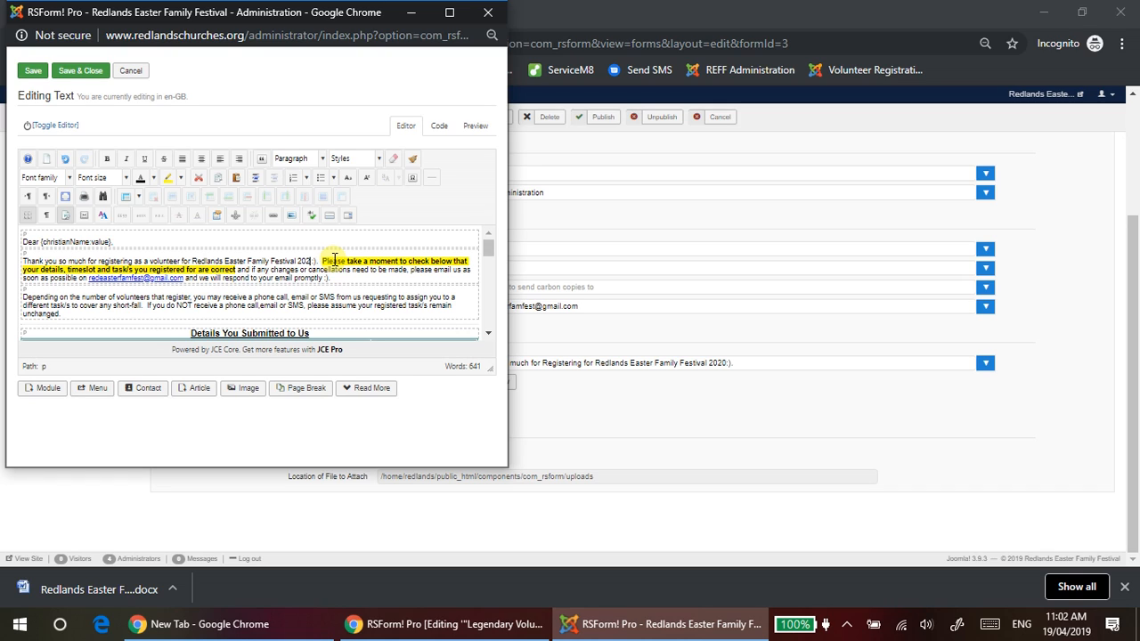
pyautogui.write('0')
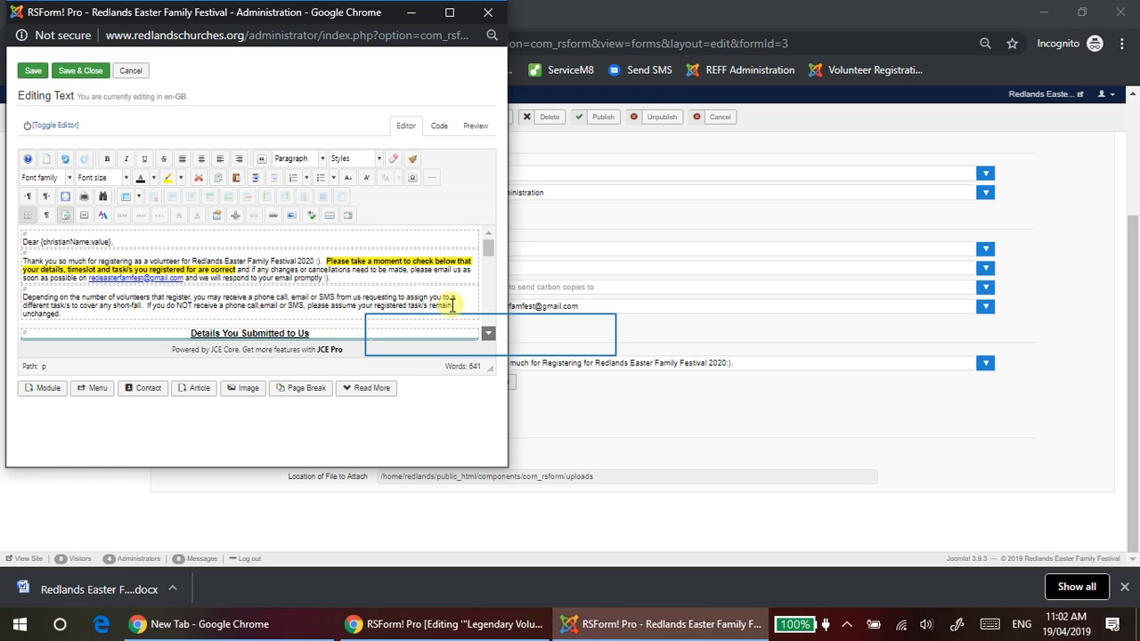
# Set the Easter Monday date in the first volunteering instruction of the email text to 13.04.2020
pyautogui.click(489, 334)
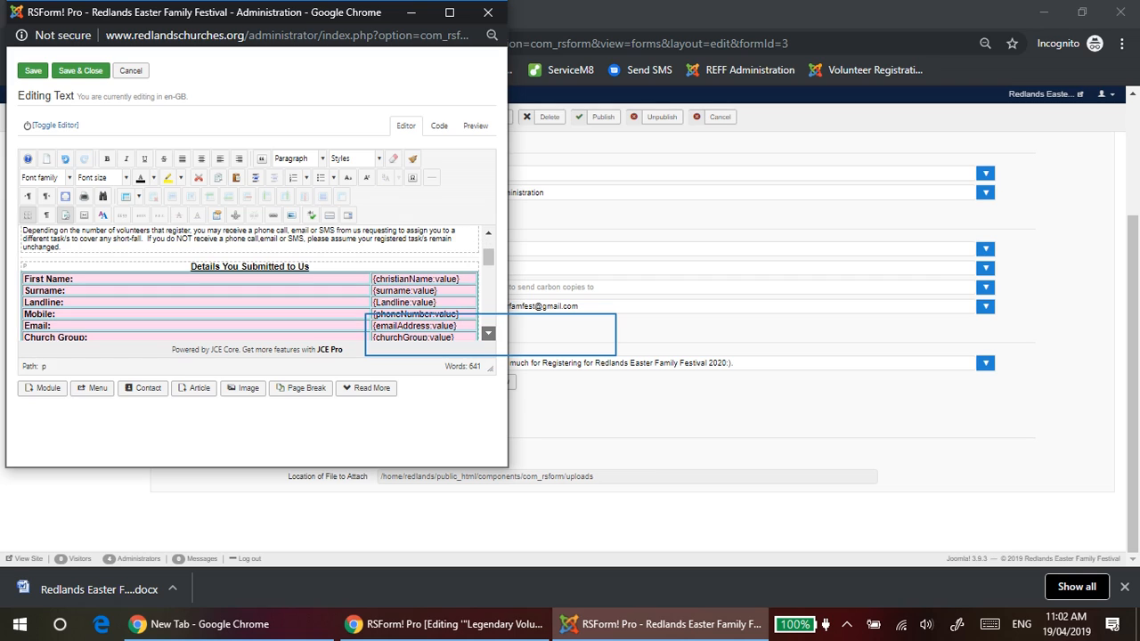
pyautogui.click(489, 334)
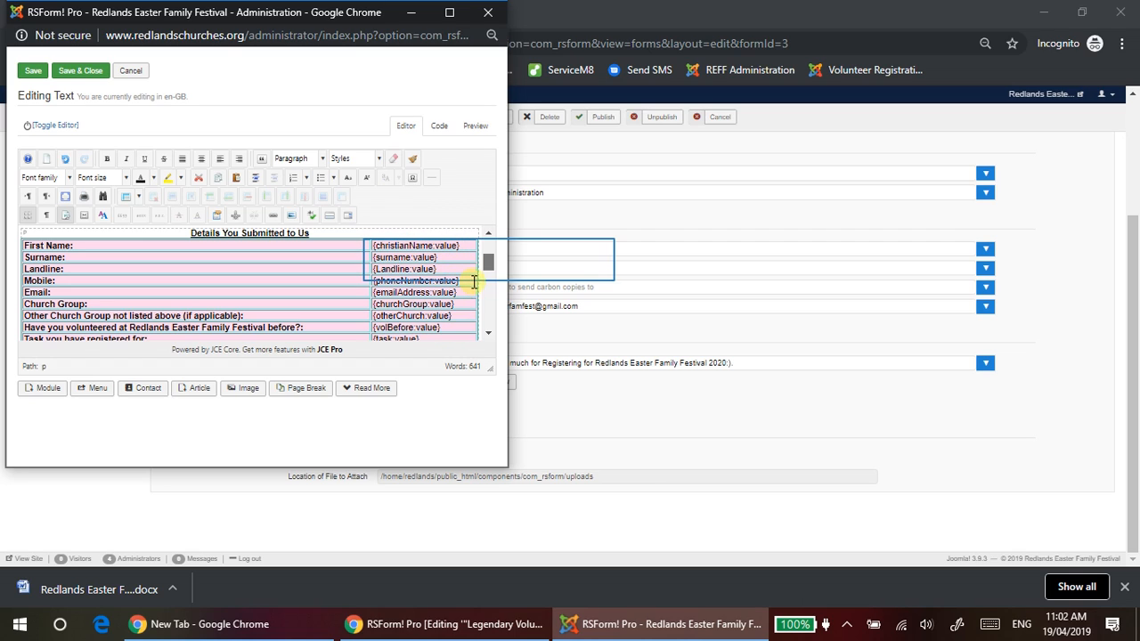
pyautogui.moveTo(489, 260); pyautogui.dragTo(489, 299)
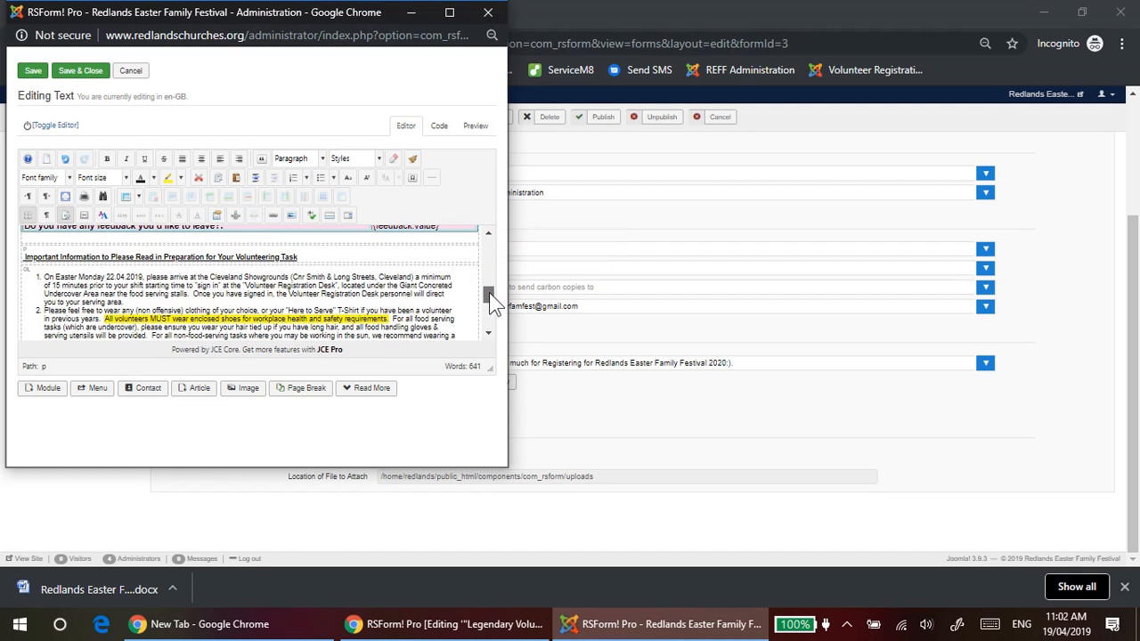
pyautogui.click(114, 276)
pyautogui.press('BackSpace')
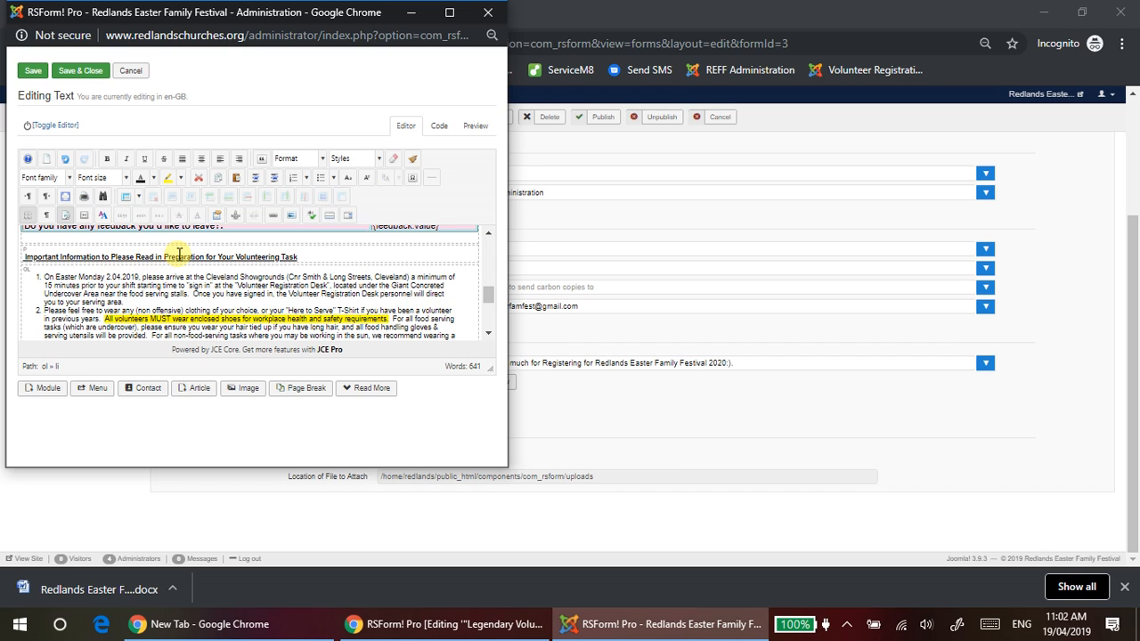
pyautogui.press('BackSpace')
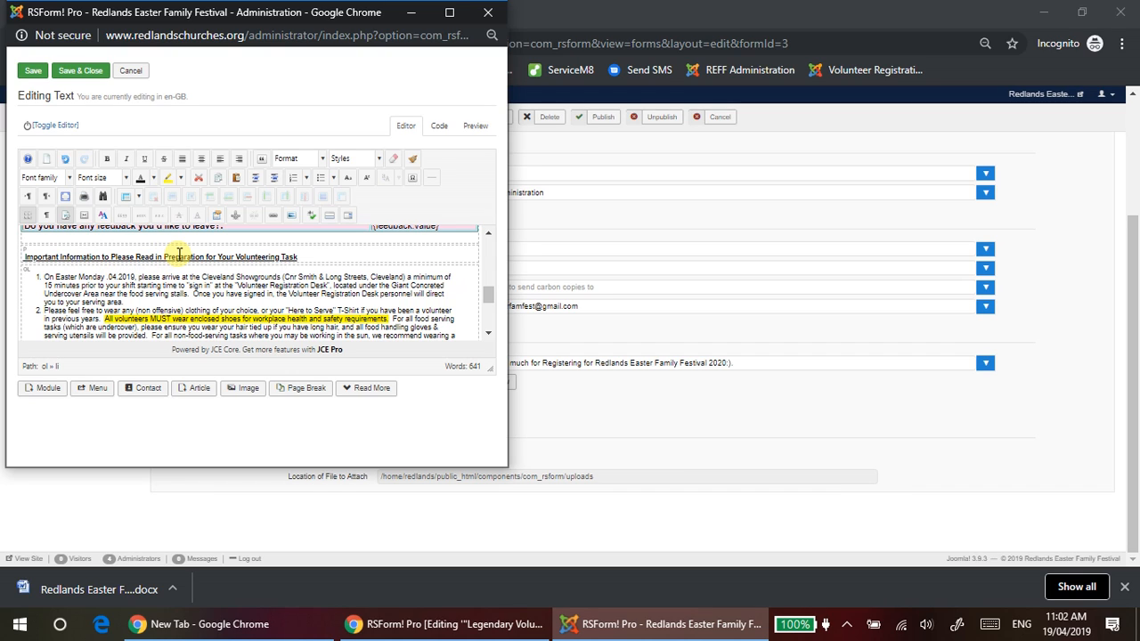
pyautogui.write('1')
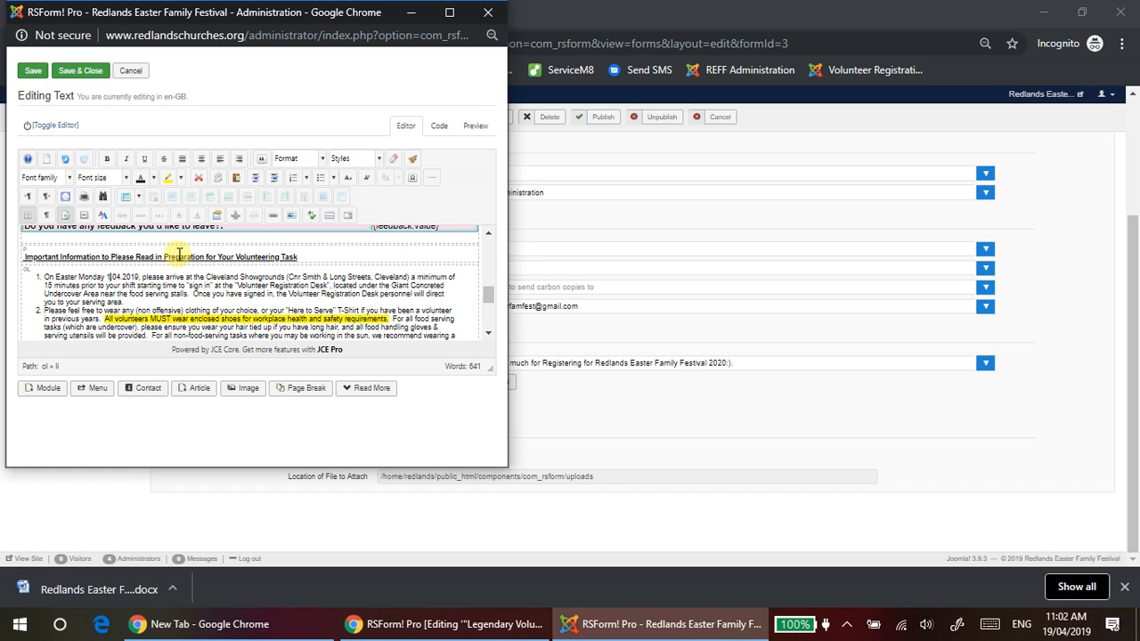
pyautogui.write('3.')
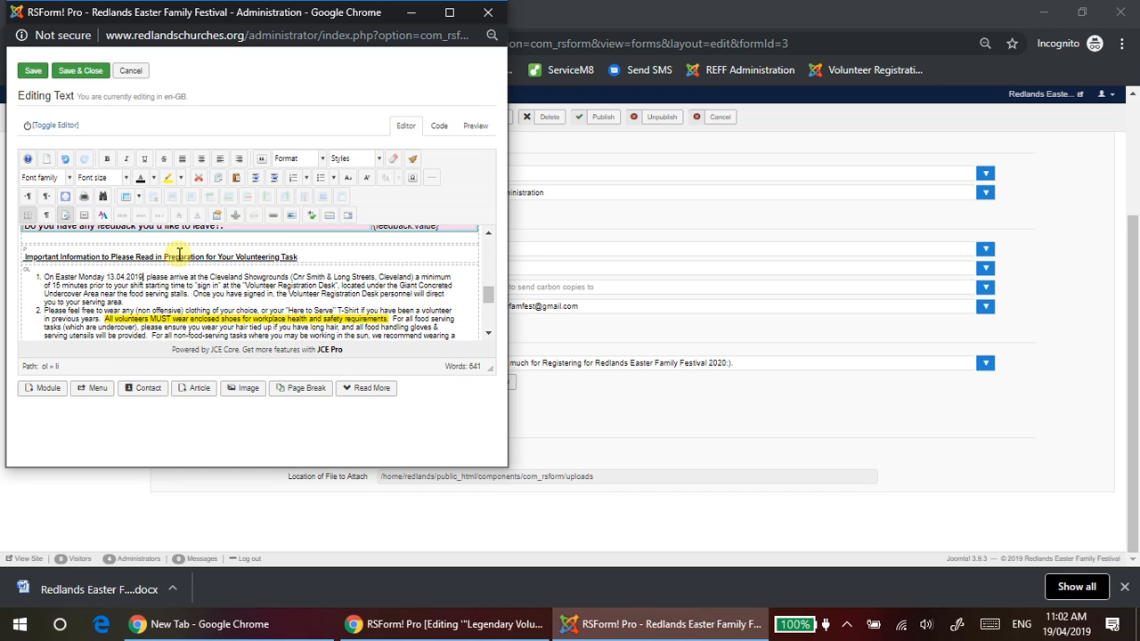
pyautogui.press('BackSpace')
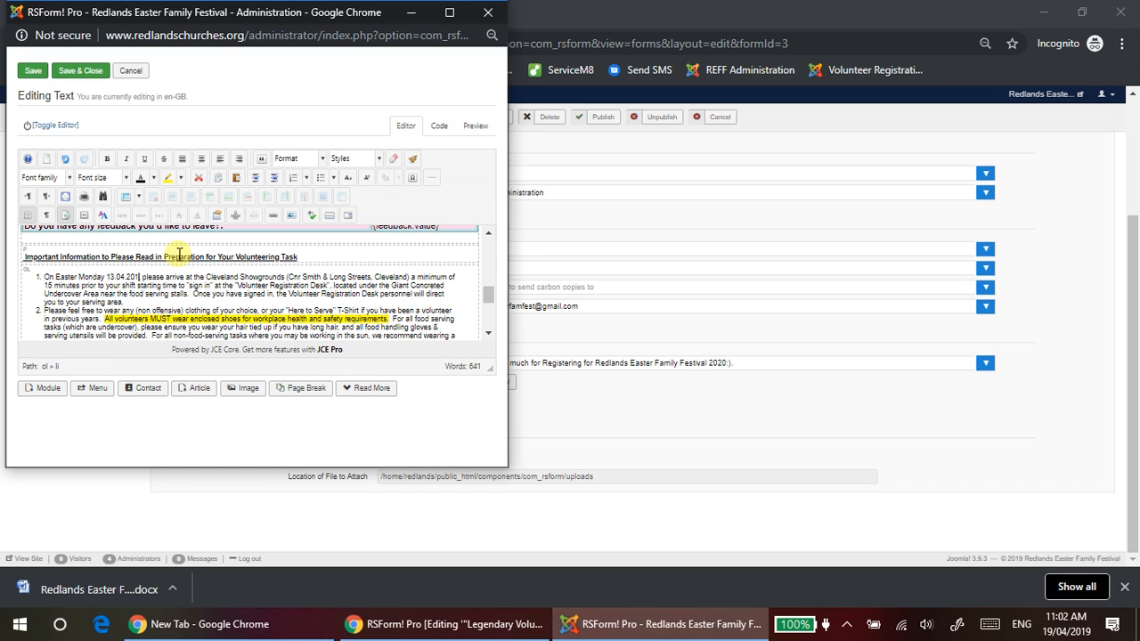
pyautogui.press('BackSpace')
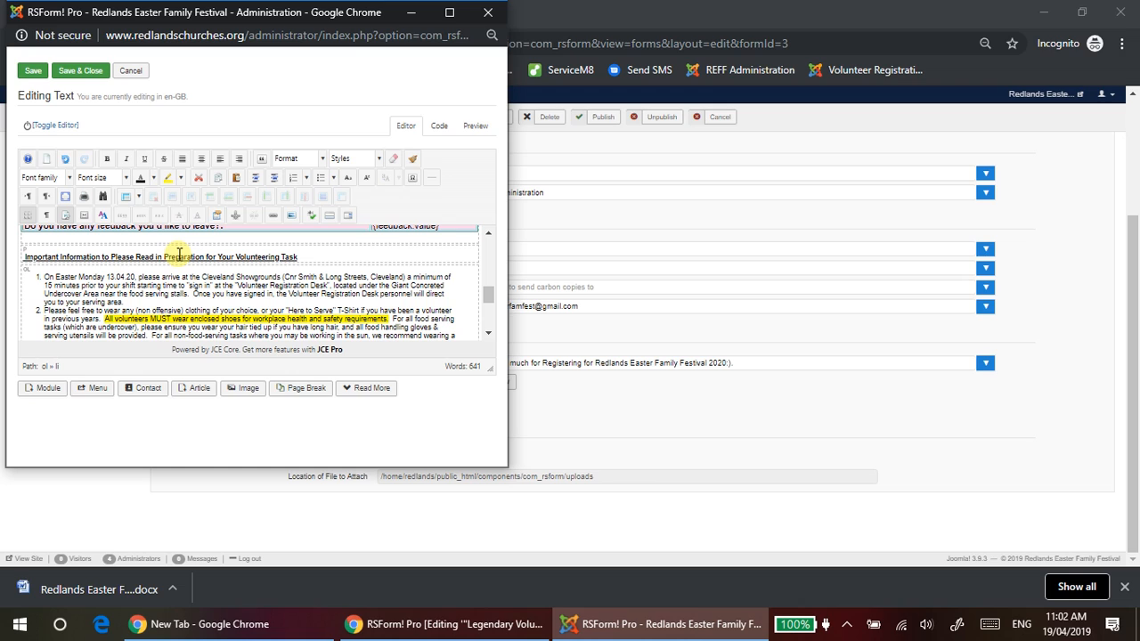
pyautogui.write('2')
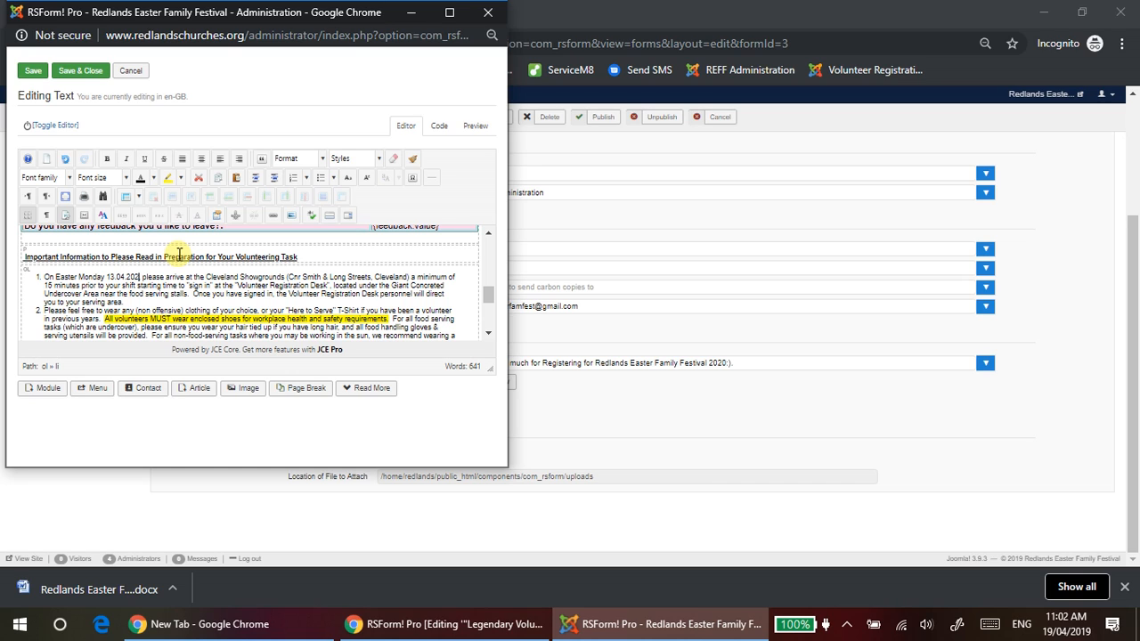
pyautogui.write('0')
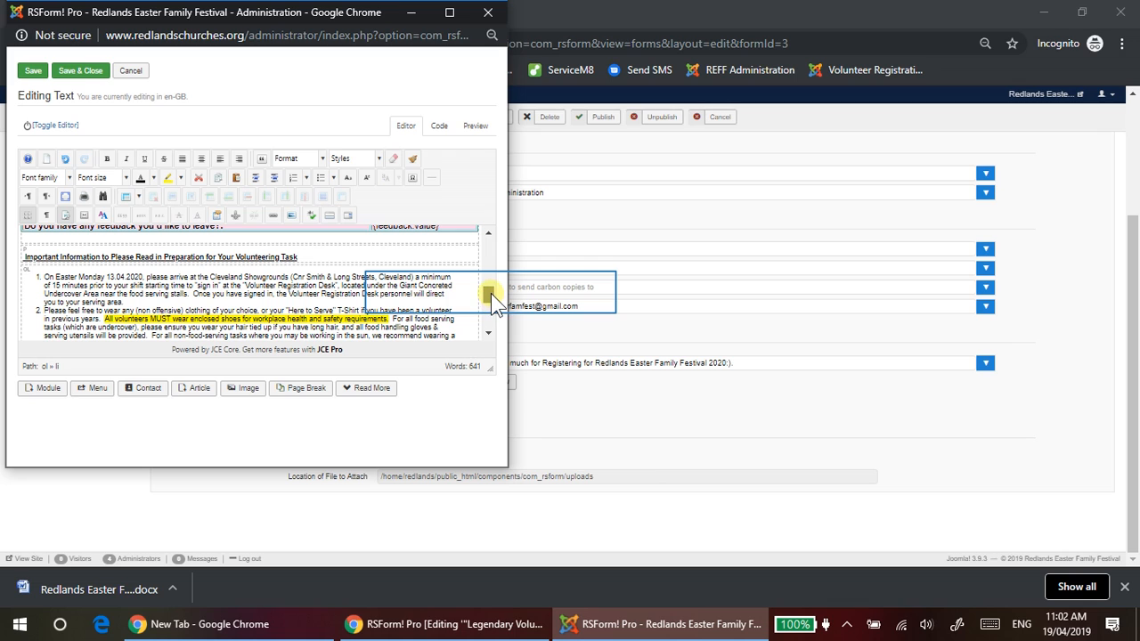
# Change the festival year in the email's closing "May God bless you greatly" paragraph to 2020 and close the text without saving
pyautogui.moveTo(490, 293); pyautogui.dragTo(492, 333)
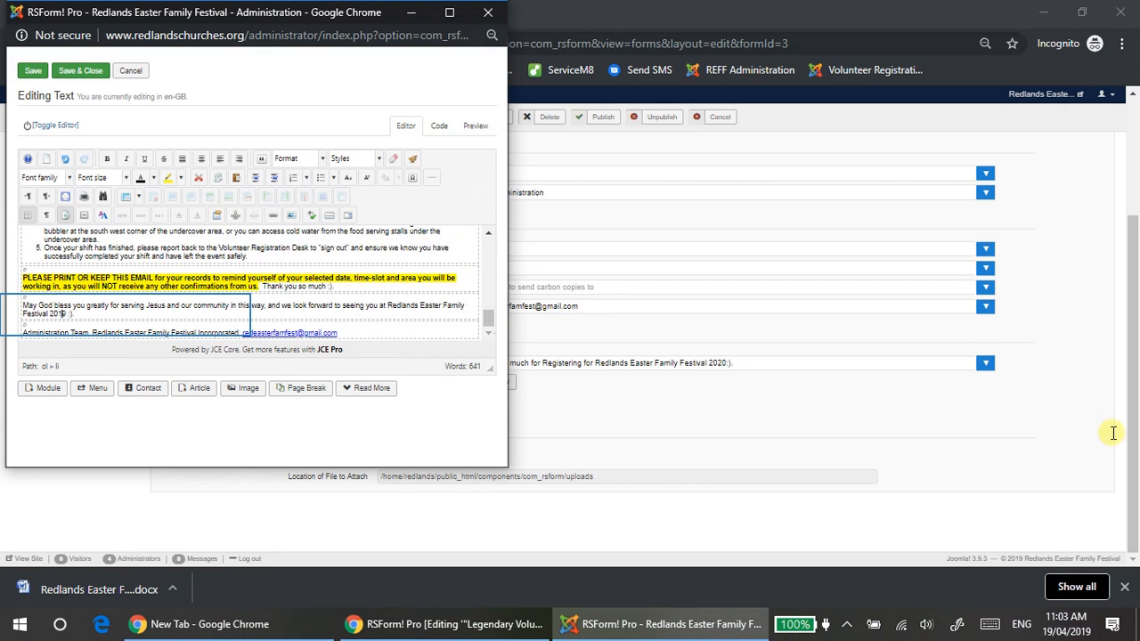
pyautogui.click(65, 314)
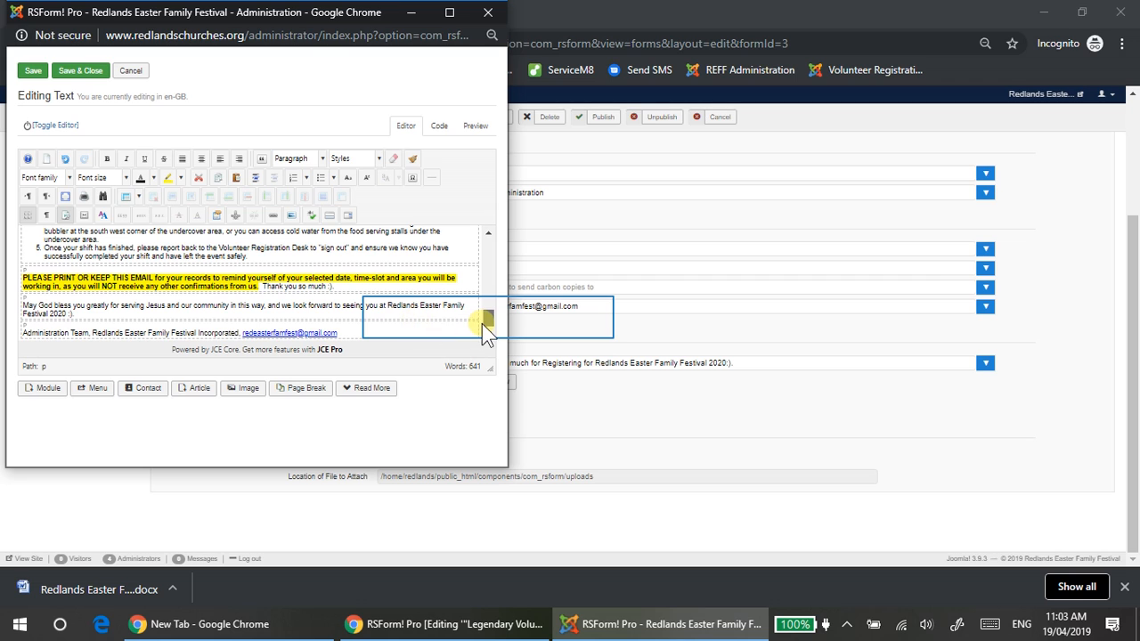
pyautogui.moveTo(488, 317); pyautogui.dragTo(488, 238)
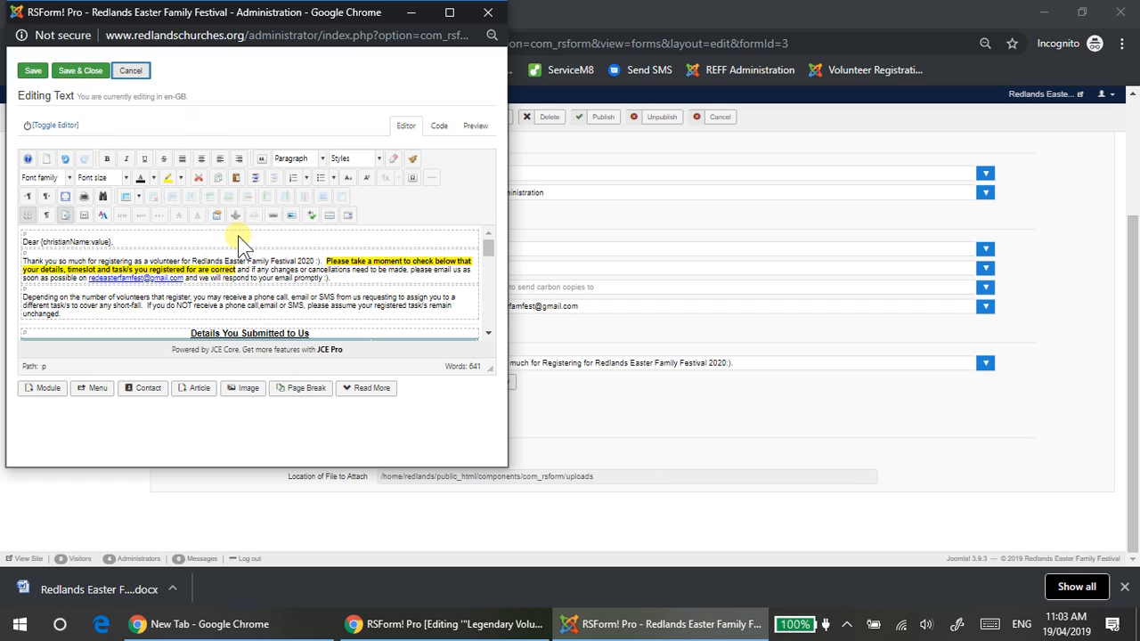
pyautogui.click(134, 73)
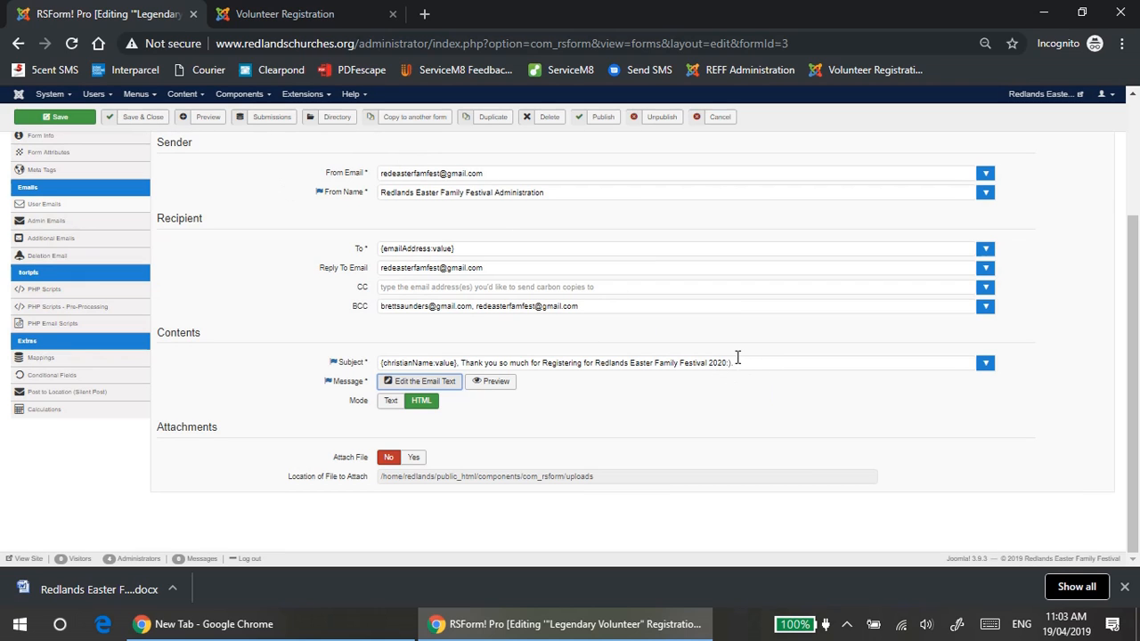
# Recheck the user email's subject and close the form without saving its changes
pyautogui.moveTo(737, 362); pyautogui.dragTo(508, 365)
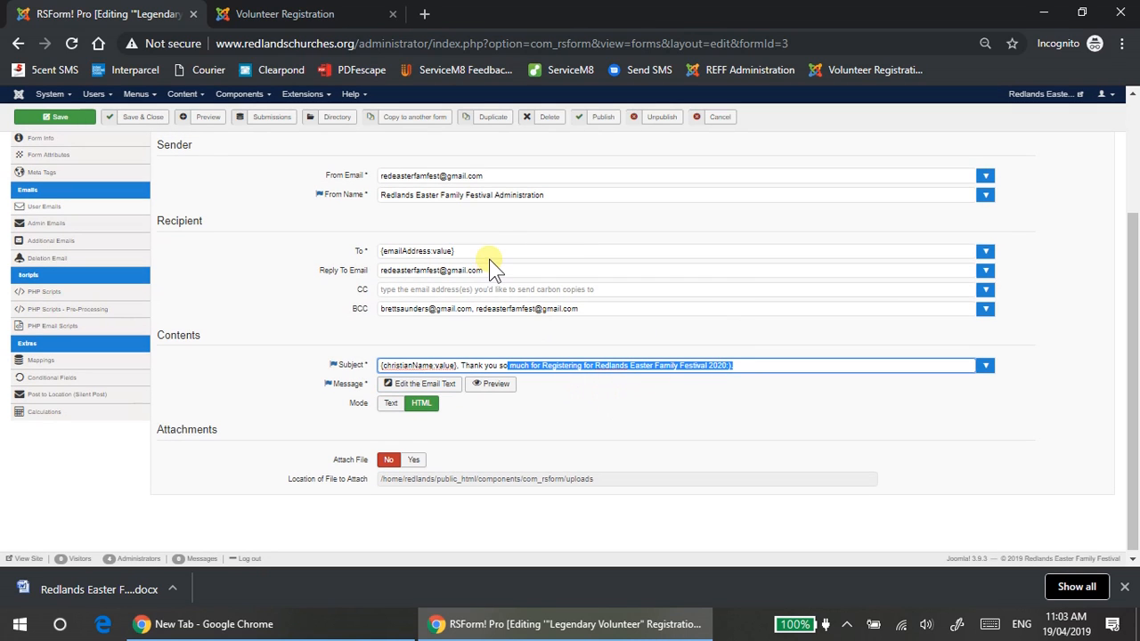
pyautogui.scroll(2, 489, 259)
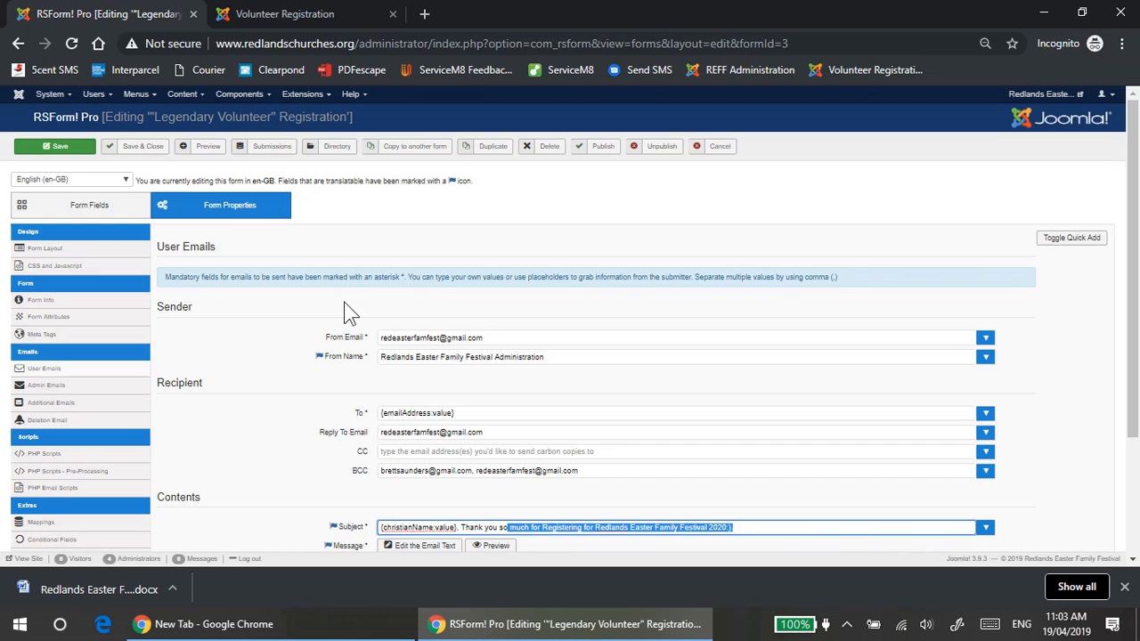
pyautogui.click(720, 148)
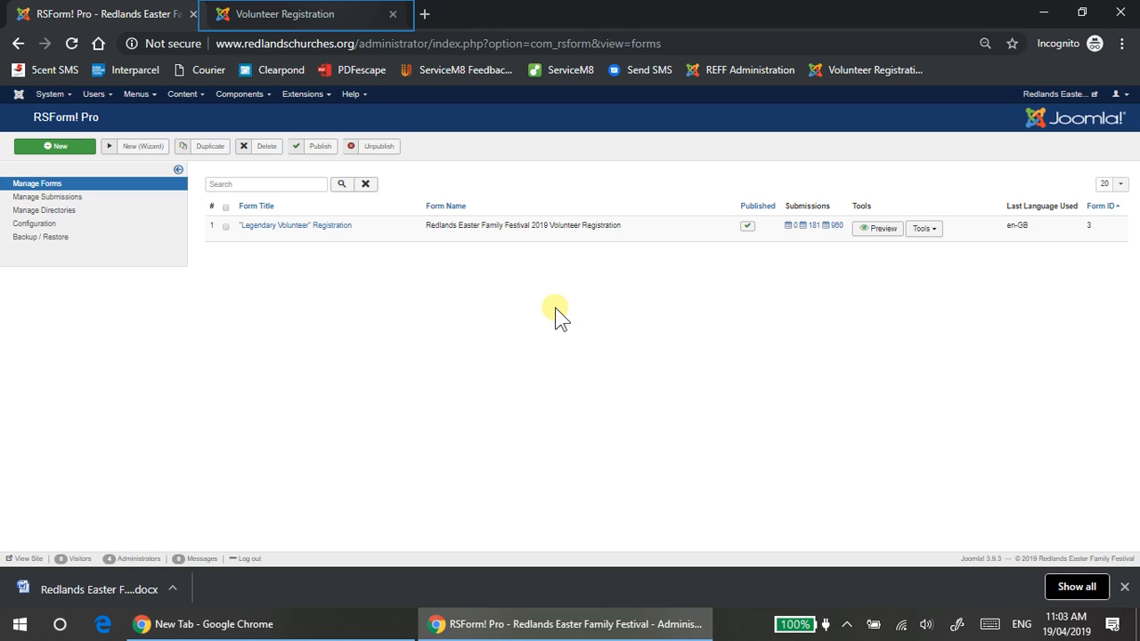
# View the public "Legendary Volunteer" Registration page and return to the RSForm! Pro forms list
pyautogui.click(334, 13)
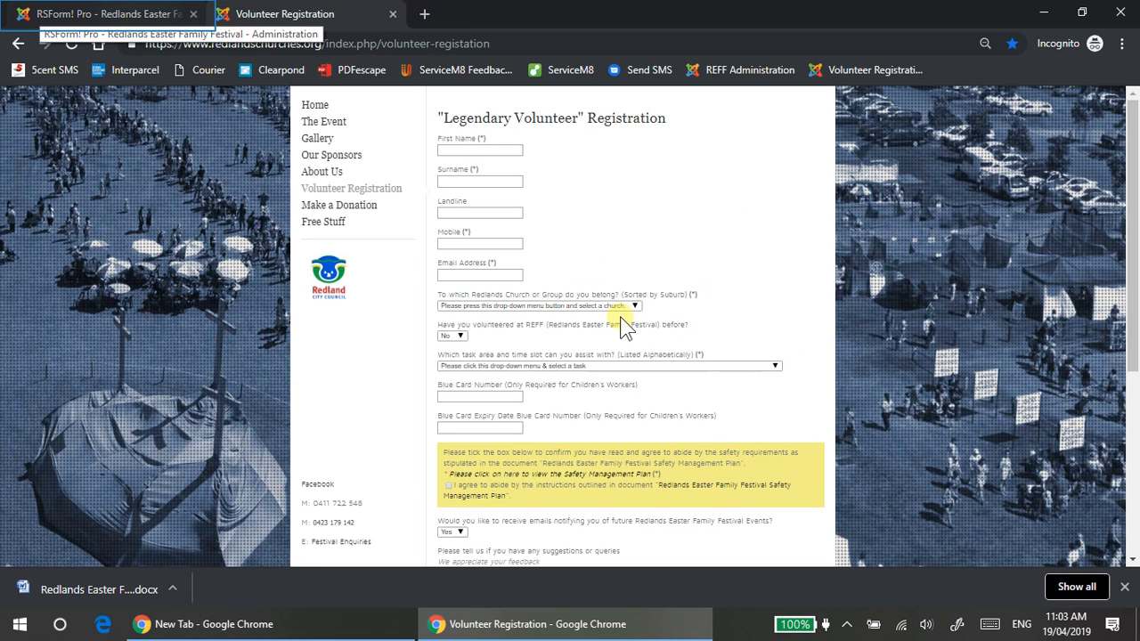
pyautogui.click(138, 10)
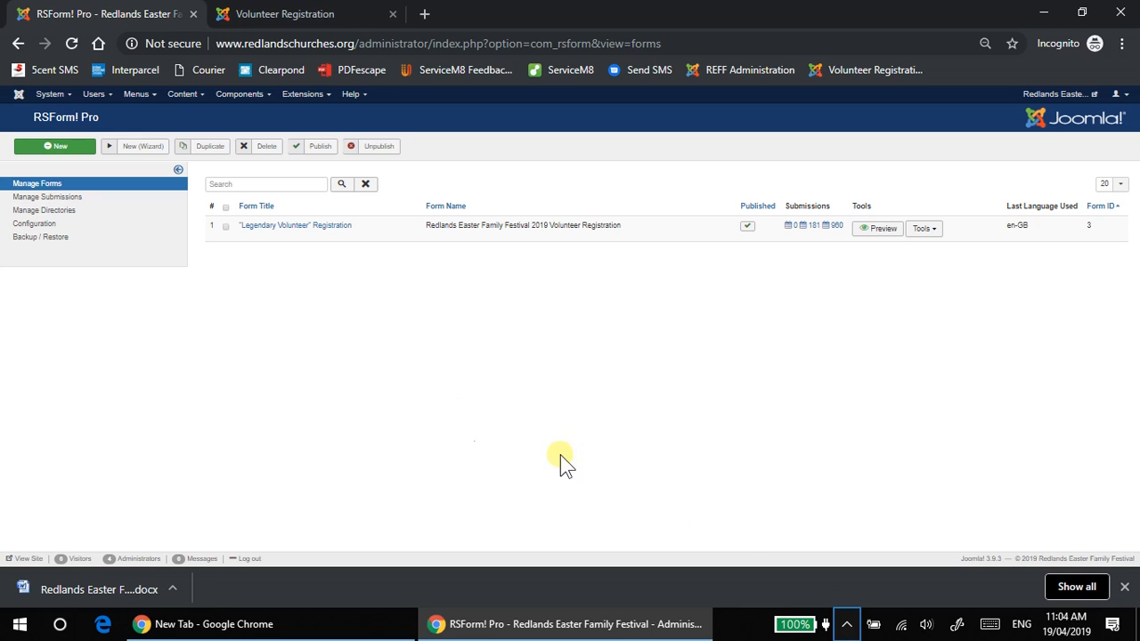
pyautogui.click(847, 624)
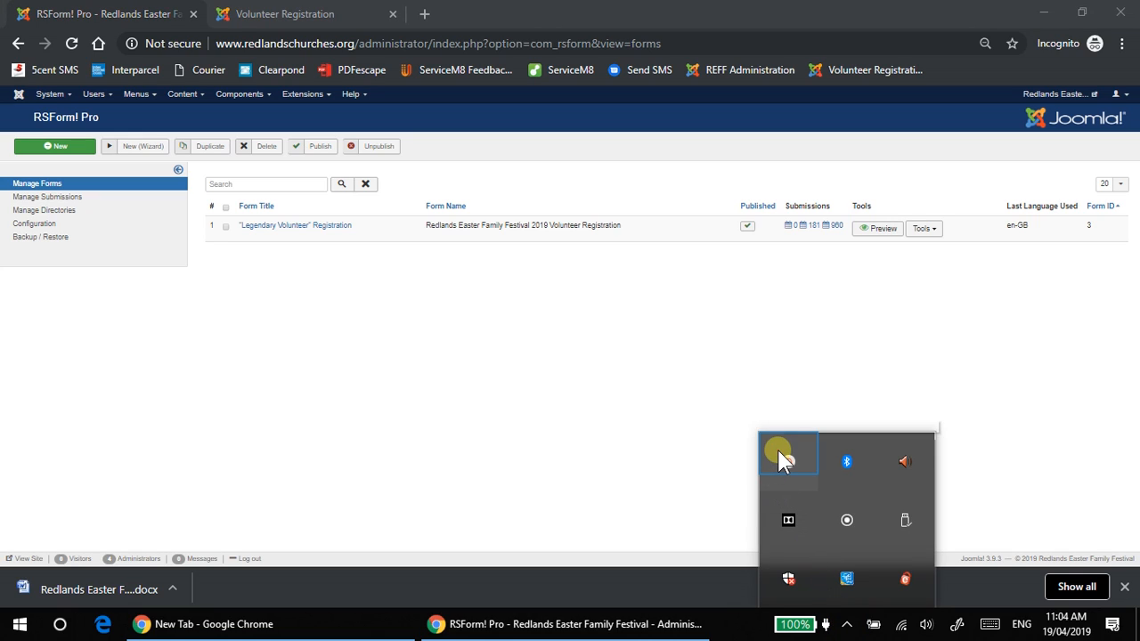